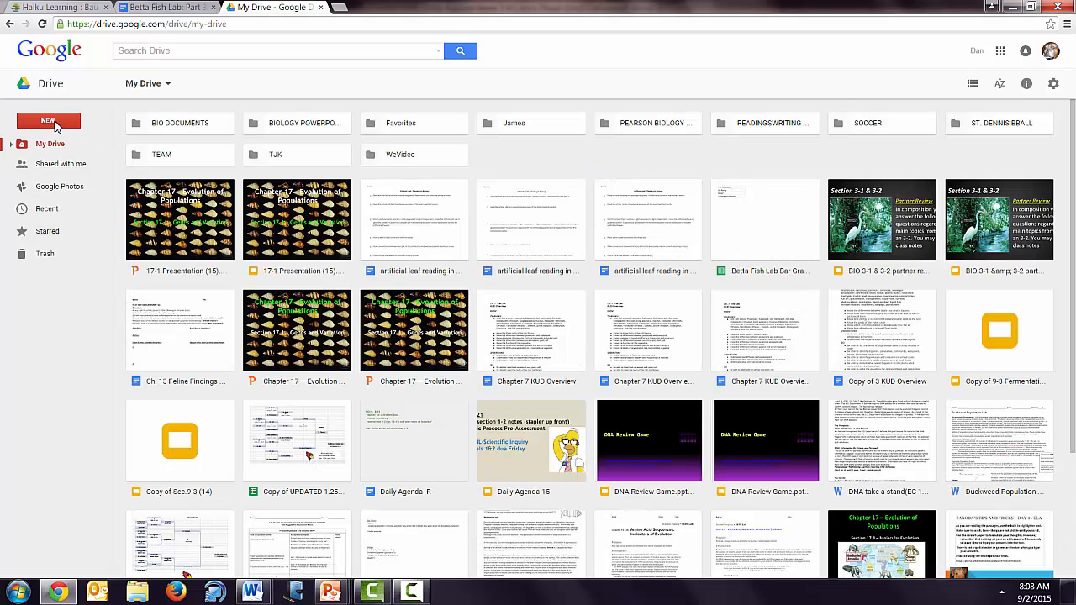
Create a new blank Google Sheets spreadsheet from Google Drive's New menu
{"action": "left_click", "coordinate": [50, 123]}
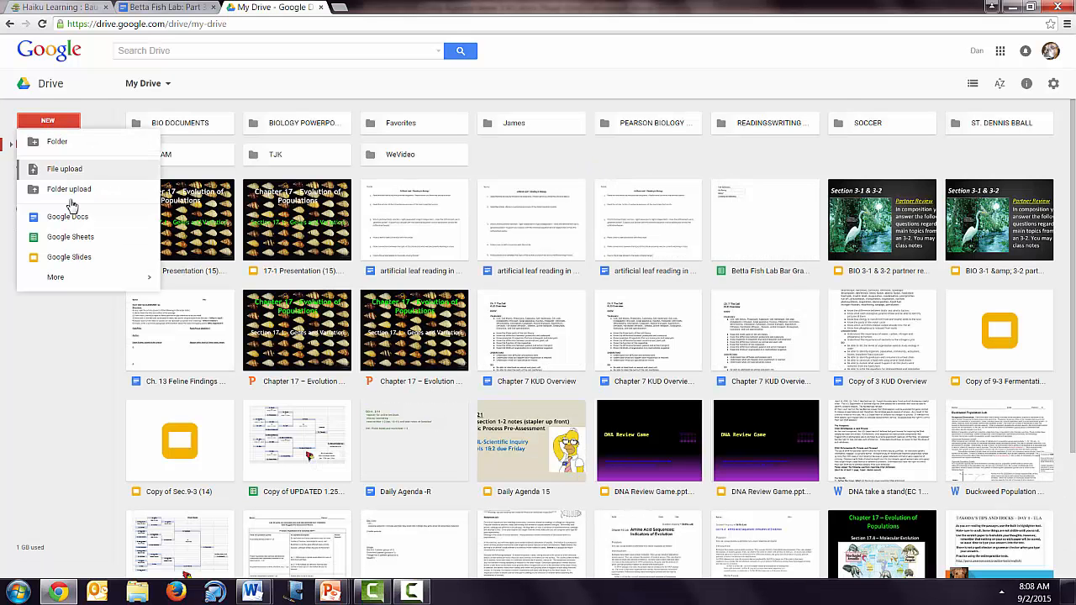
{"action": "left_click", "coordinate": [73, 239]}
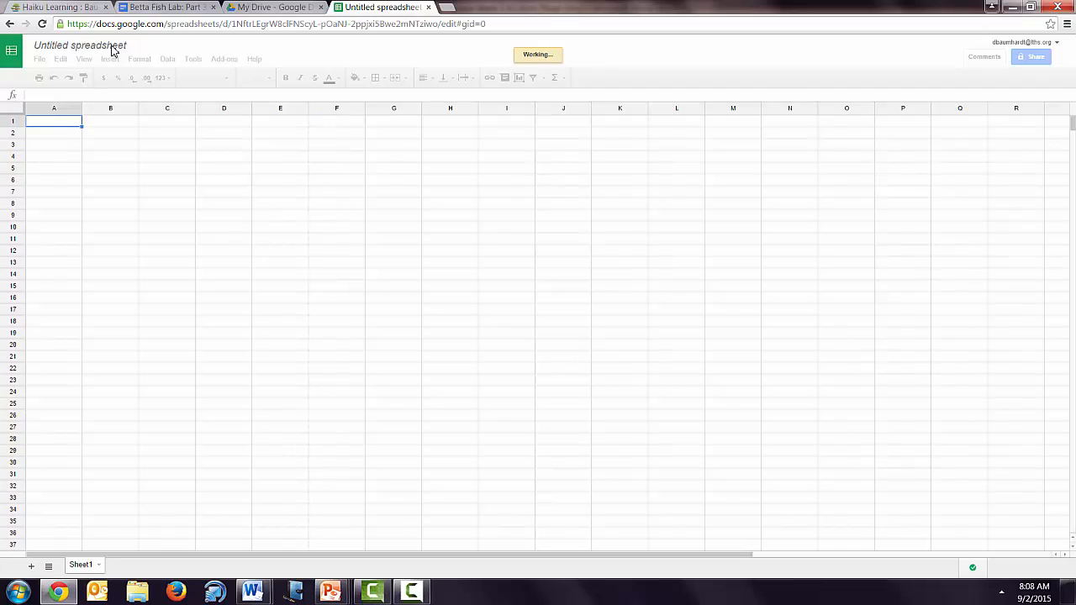
Rename the spreadsheet 'Betta Fish Aggression-' followed by the author's name and 'Per. 1'
{"action": "left_click", "coordinate": [112, 48]}
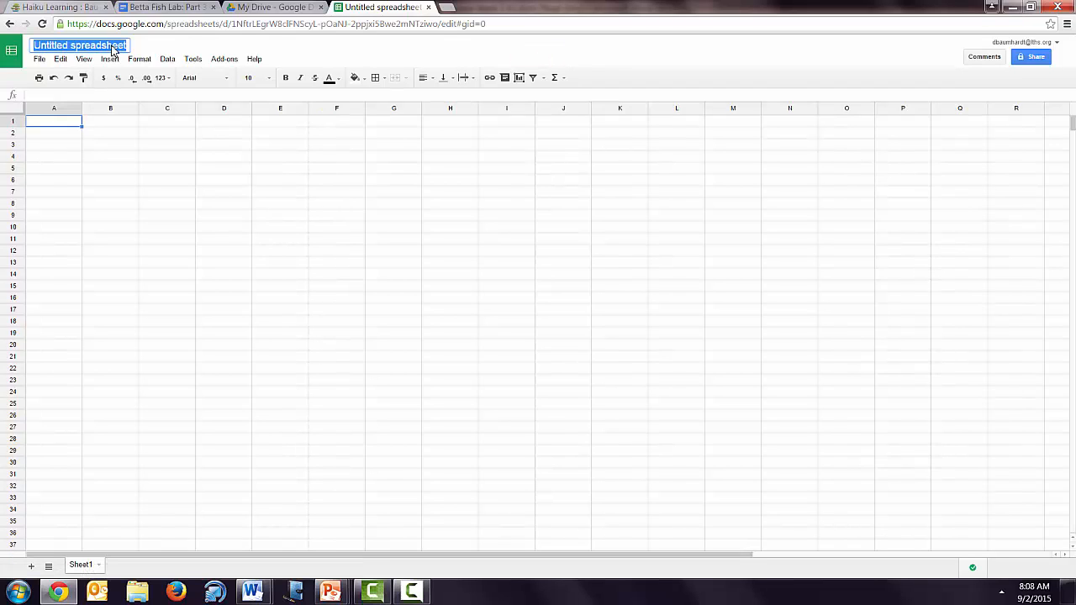
{"action": "key", "text": "BackSpace"}
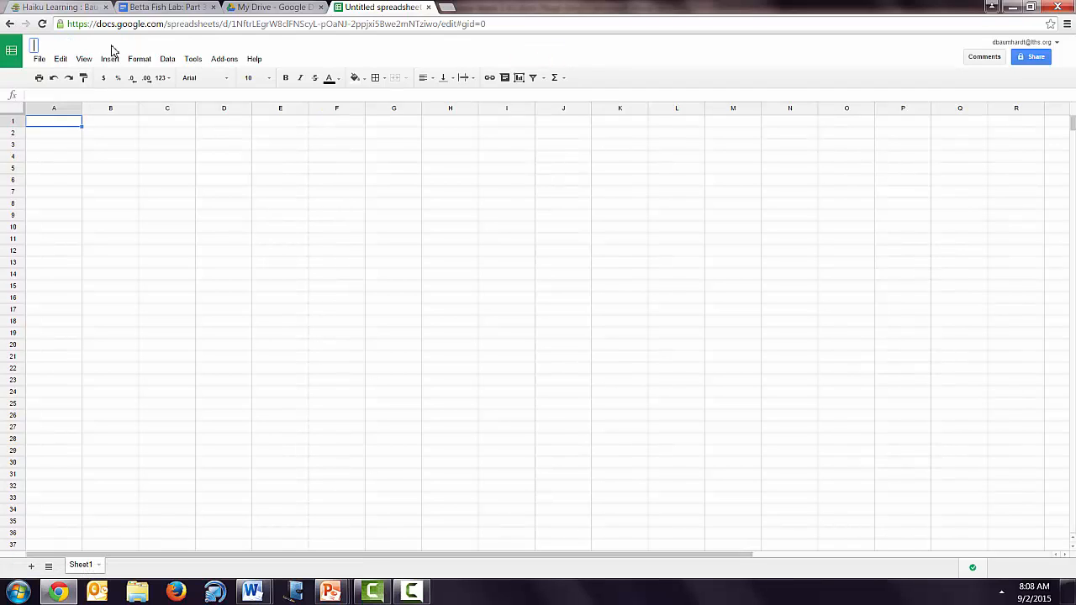
{"action": "type", "text": "Bett"}
{"action": "type", "text": "a Fish Lab"}
{"action": "key", "text": "BackSpace"}
{"action": "key", "text": "BackSpace"}
{"action": "key", "text": "BackSpace"}
{"action": "type", "text": "Agr"}
{"action": "key", "text": "BackSpace"}
{"action": "type", "text": "gression"}
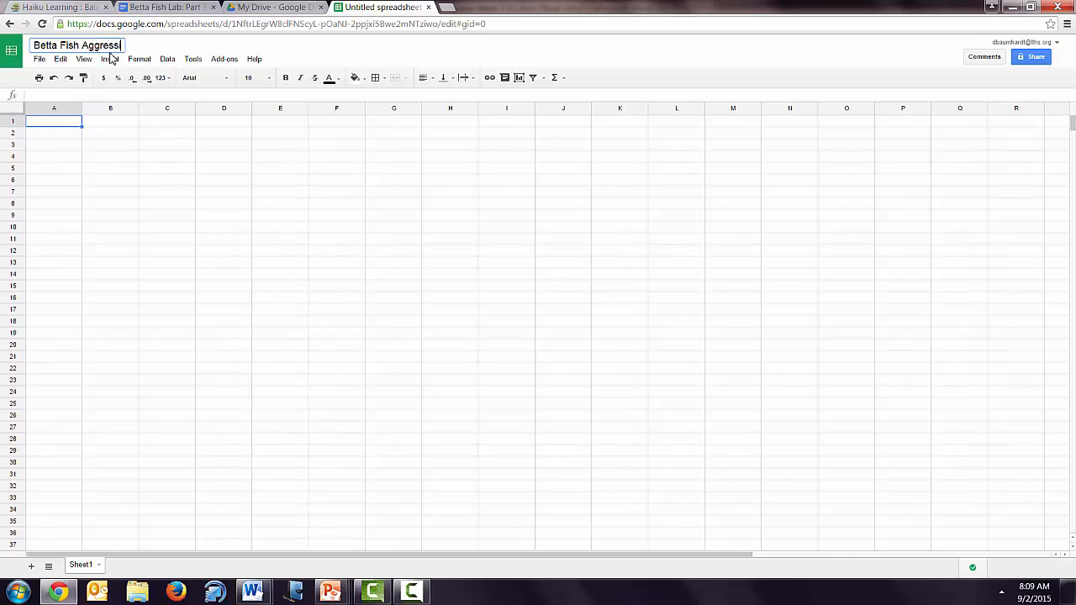
{"action": "type", "text": " Barg"}
{"action": "key", "text": "BackSpace"}
{"action": "key", "text": "BackSpace"}
{"action": "key", "text": "BackSpace"}
{"action": "key", "text": "BackSpace"}
{"action": "key", "text": "BackSpace"}
{"action": "key", "text": "BackSpace"}
{"action": "type", "text": "n-Dan Baumhardt"}
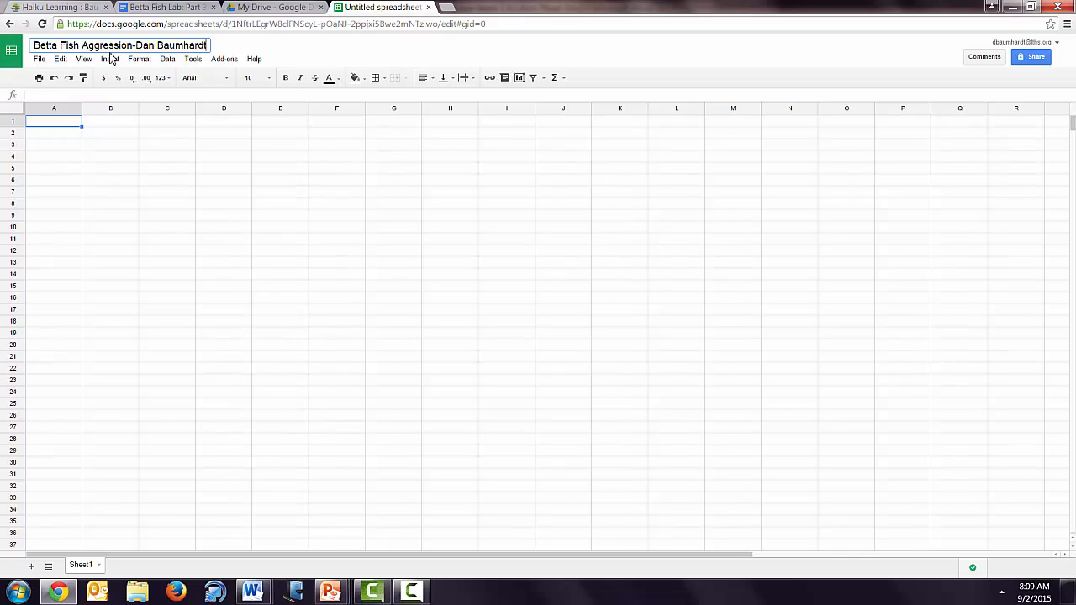
{"action": "type", "text": " Per. 1"}
Keep the new title and widen the table's columns by dragging their header borders
{"action": "left_click", "coordinate": [84, 115]}
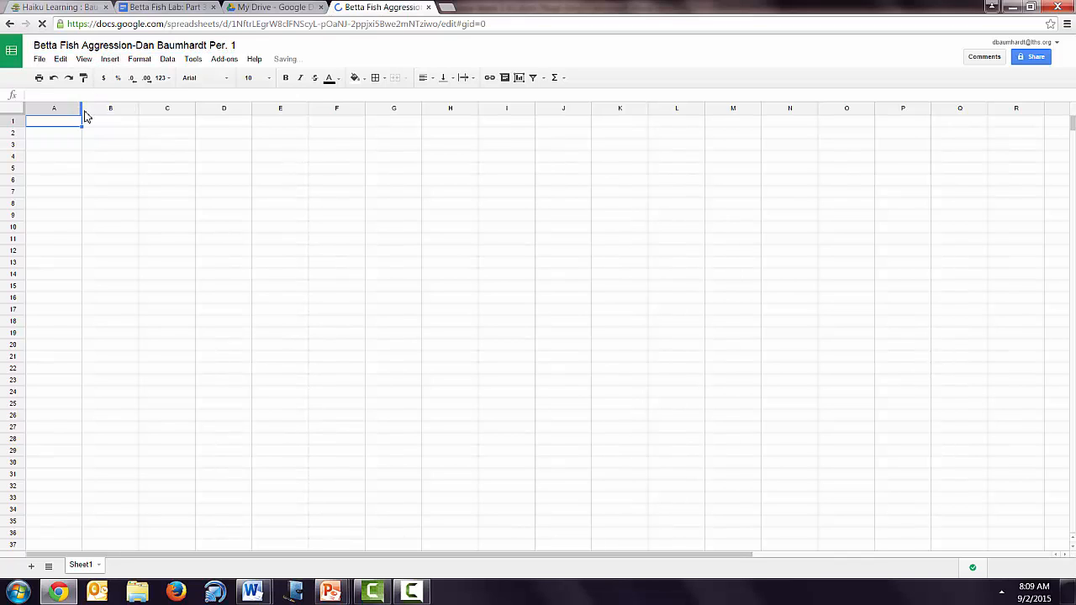
{"action": "left_click_drag", "start_coordinate": [84, 114], "coordinate": [131, 114]}
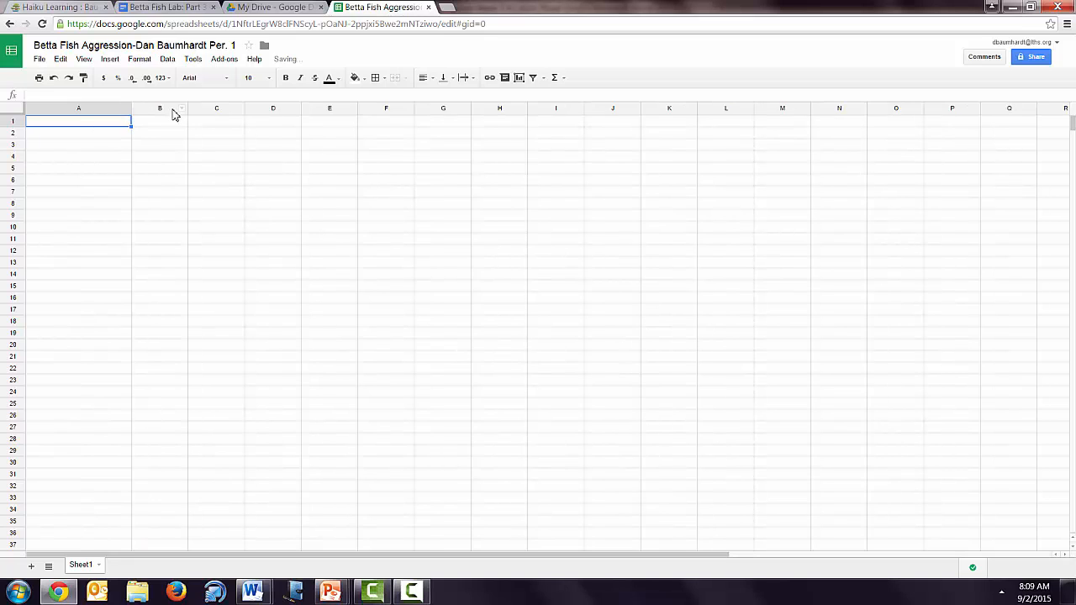
{"action": "left_click", "coordinate": [220, 110]}
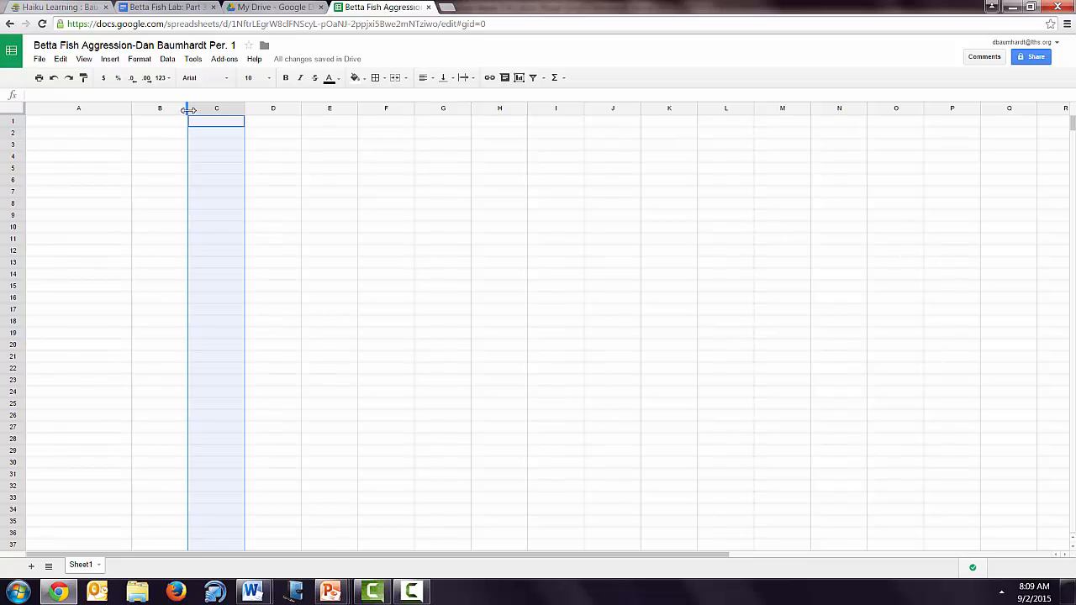
{"action": "left_click_drag", "start_coordinate": [188, 111], "coordinate": [449, 111]}
Enter 'Fish Behaviors' in A1, then 'Gill Flaring' and 'Chasing/attacking' below it
{"action": "left_click", "coordinate": [94, 125]}
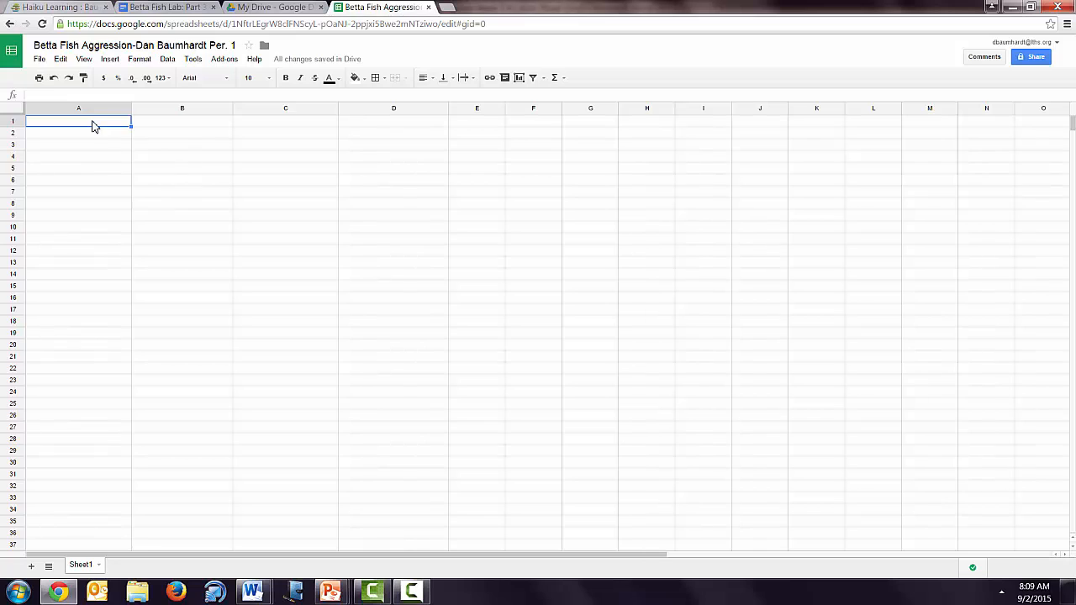
{"action": "type", "text": "Fish Behavi"}
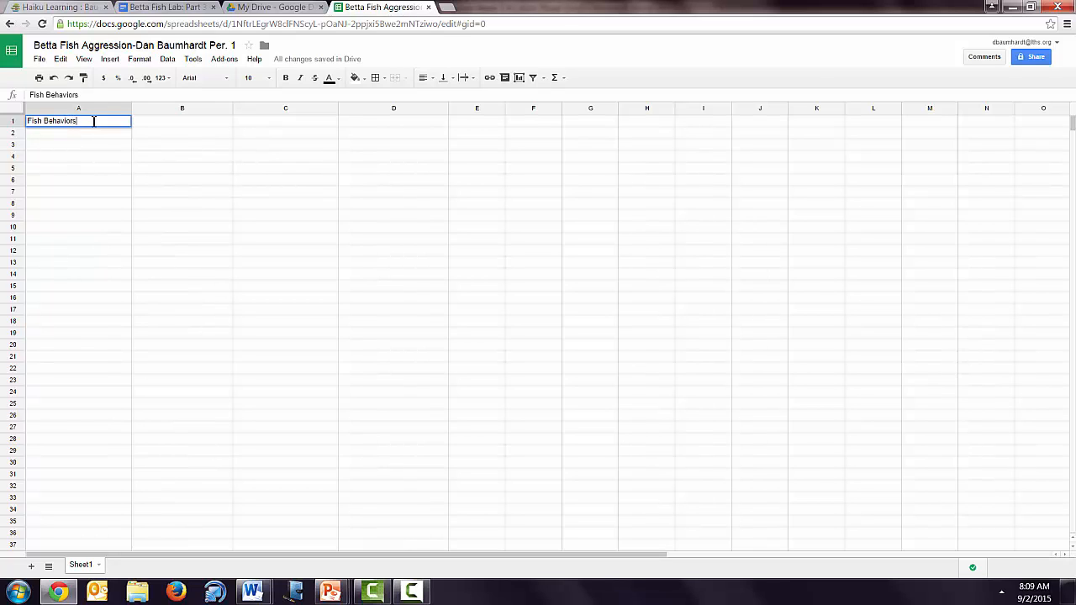
{"action": "type", "text": "ors"}
{"action": "left_click", "coordinate": [85, 137]}
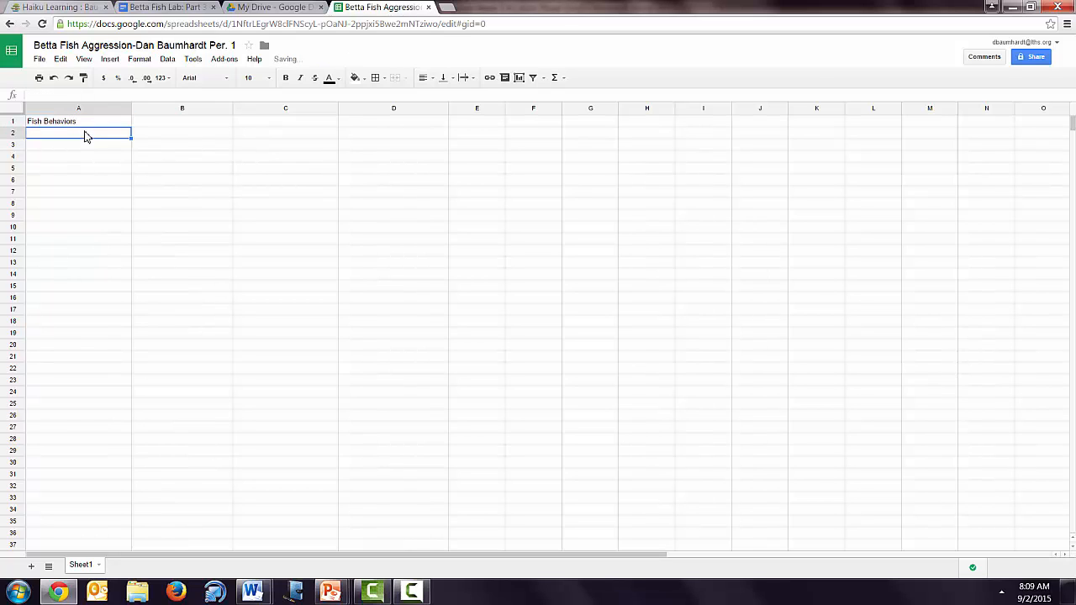
{"action": "type", "text": "Gil"}
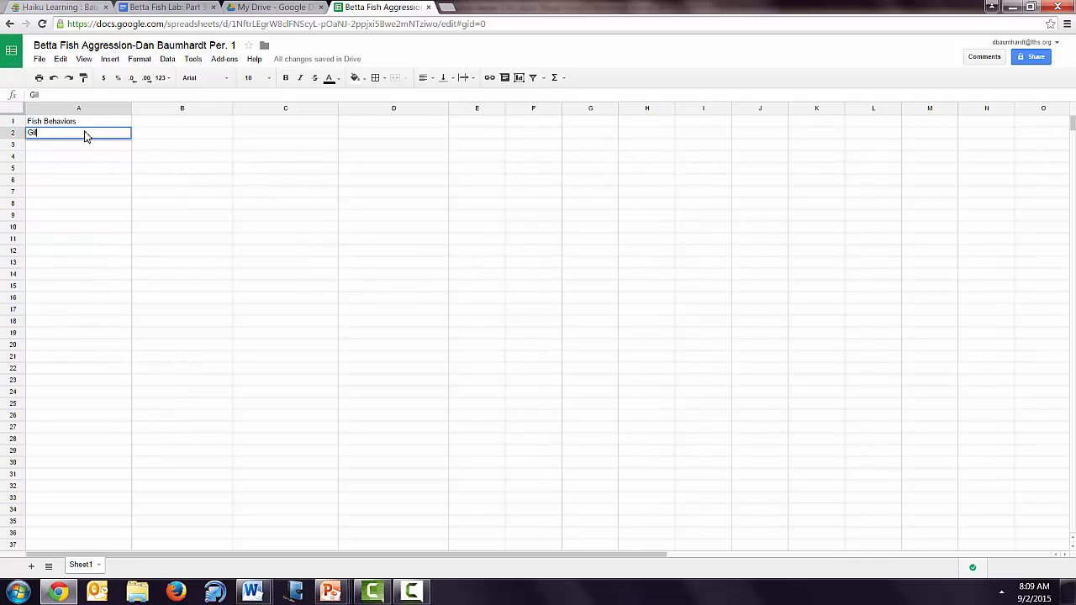
{"action": "type", "text": "l Flaring"}
{"action": "left_click", "coordinate": [82, 144]}
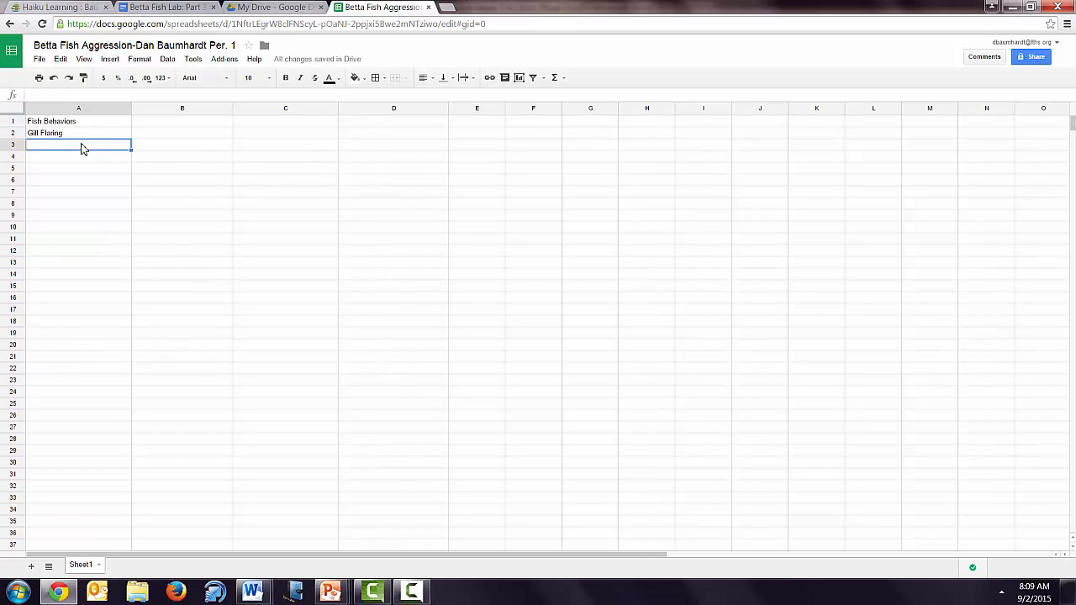
{"action": "type", "text": "Chasing"}
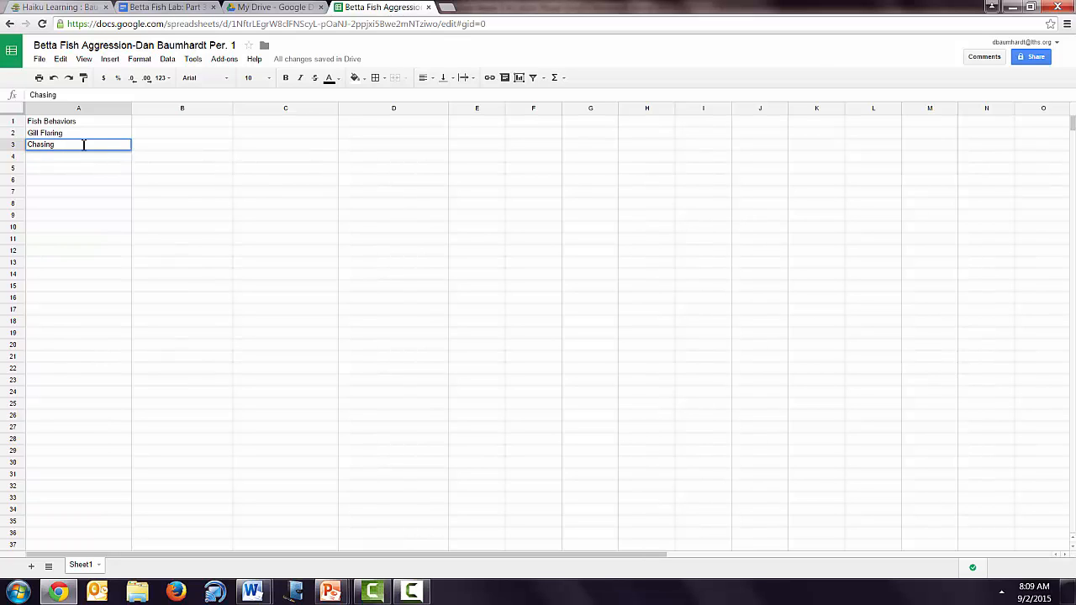
{"action": "type", "text": "/attacking"}
{"action": "left_click", "coordinate": [82, 160]}
Continue column A with 'Color Change', 'Biting' and 'Fin flaring'
{"action": "type", "text": "Color Change"}
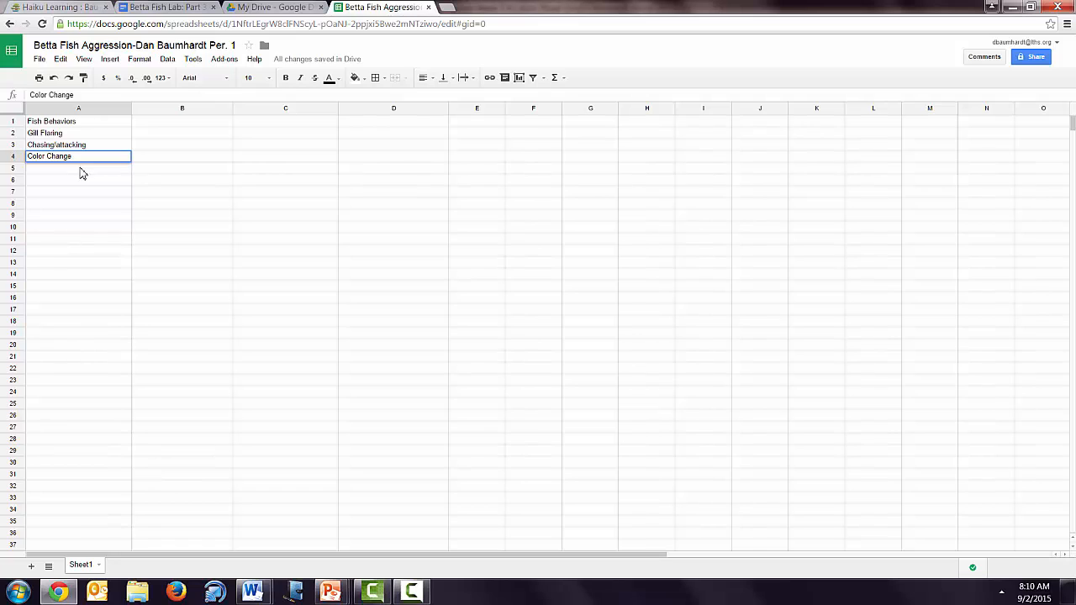
{"action": "left_click", "coordinate": [81, 170]}
{"action": "type", "text": "Biting"}
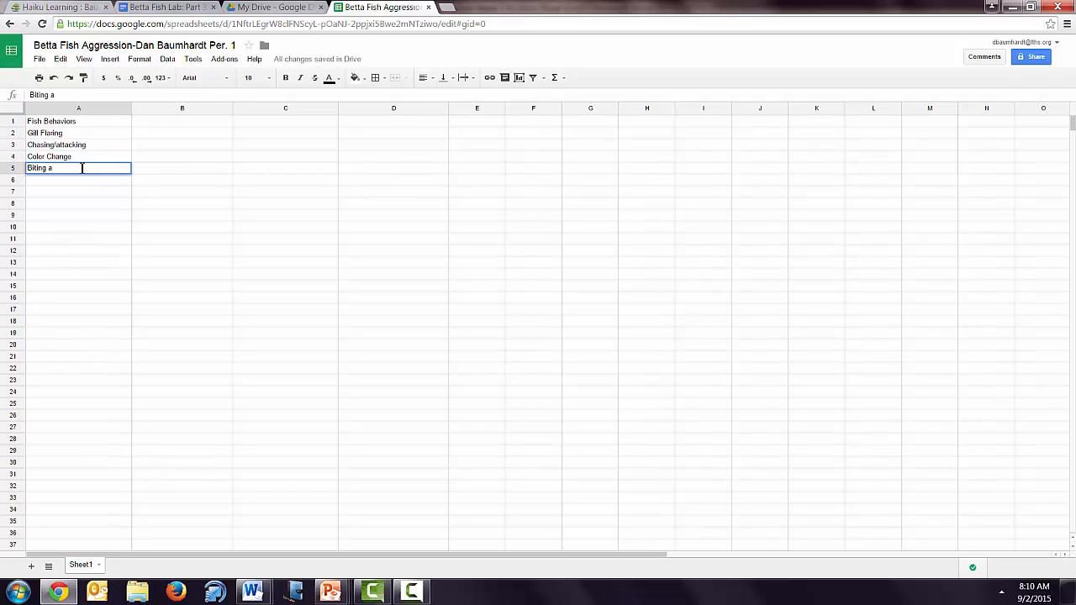
{"action": "type", "text": " a"}
{"action": "key", "text": "BackSpace"}
{"action": "scroll", "coordinate": [58, 187], "scroll_direction": "down", "scroll_amount": 1}
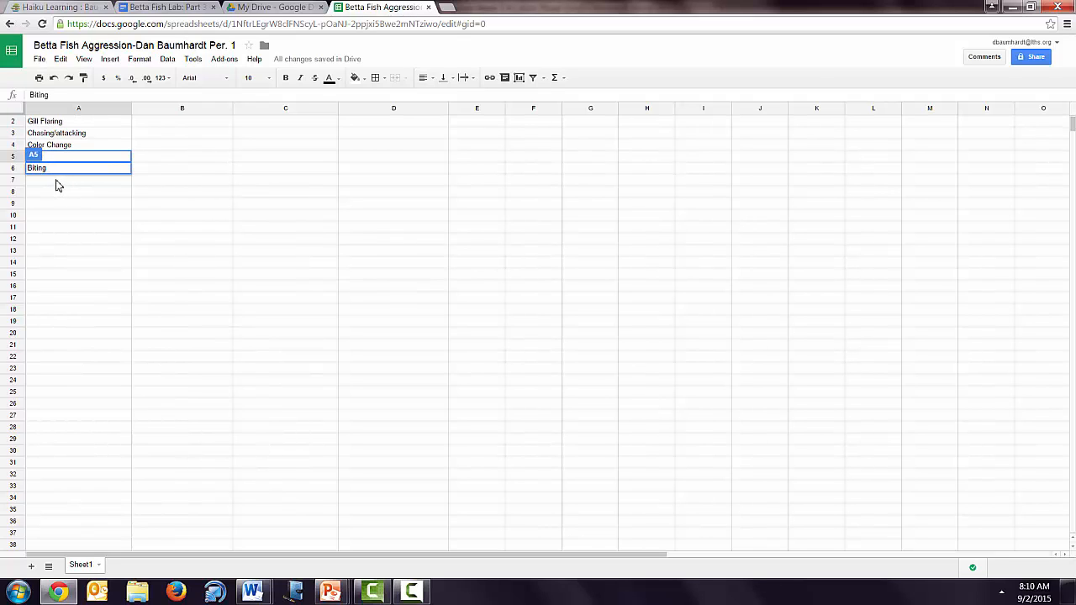
{"action": "left_click", "coordinate": [48, 184]}
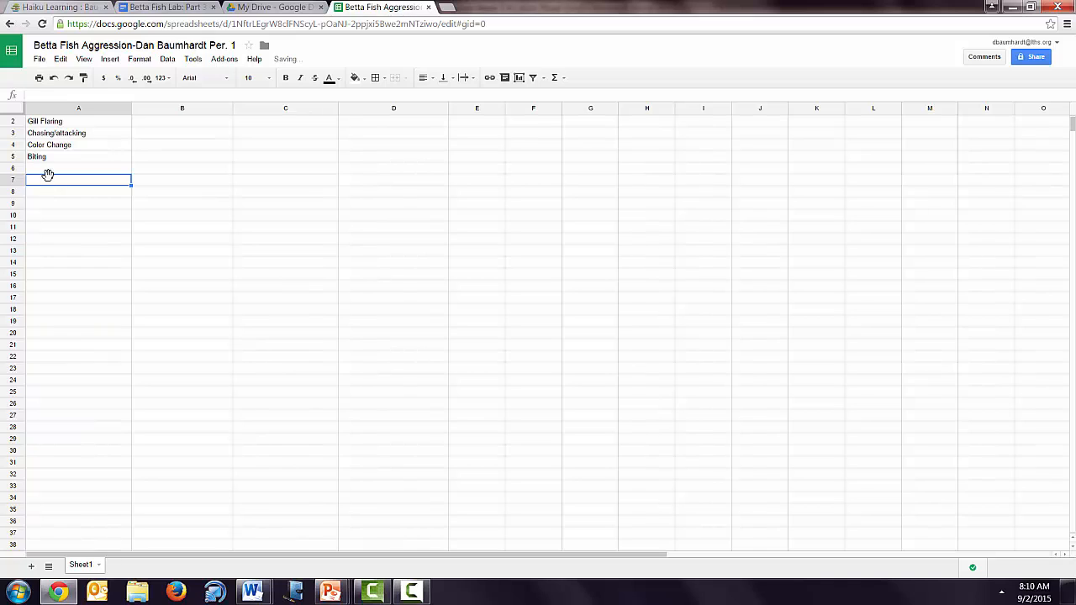
{"action": "left_click", "coordinate": [48, 172]}
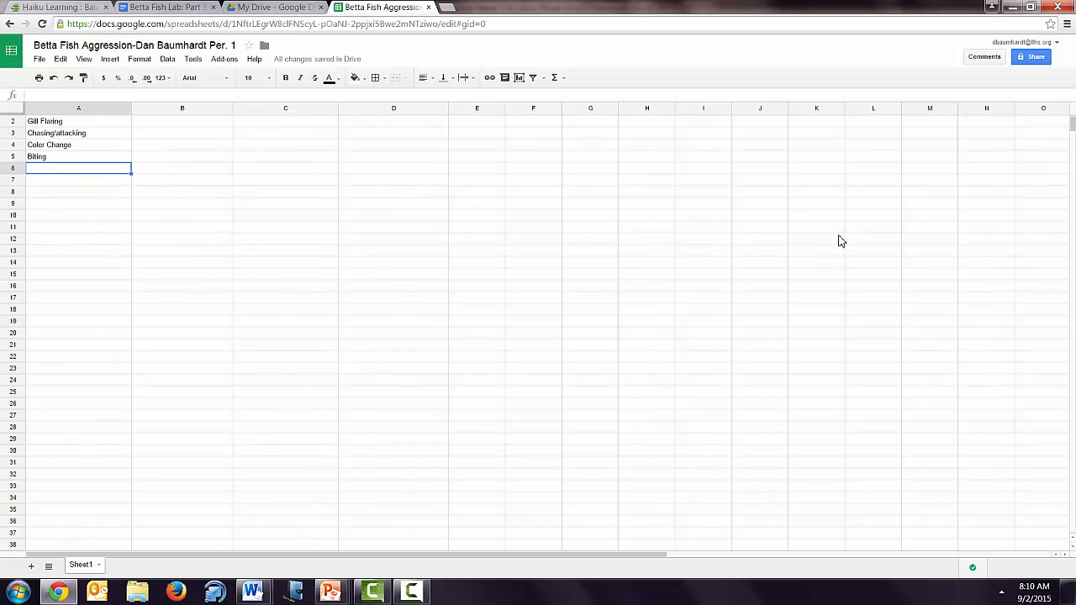
{"action": "scroll", "coordinate": [661, 126], "scroll_direction": "up", "scroll_amount": 1}
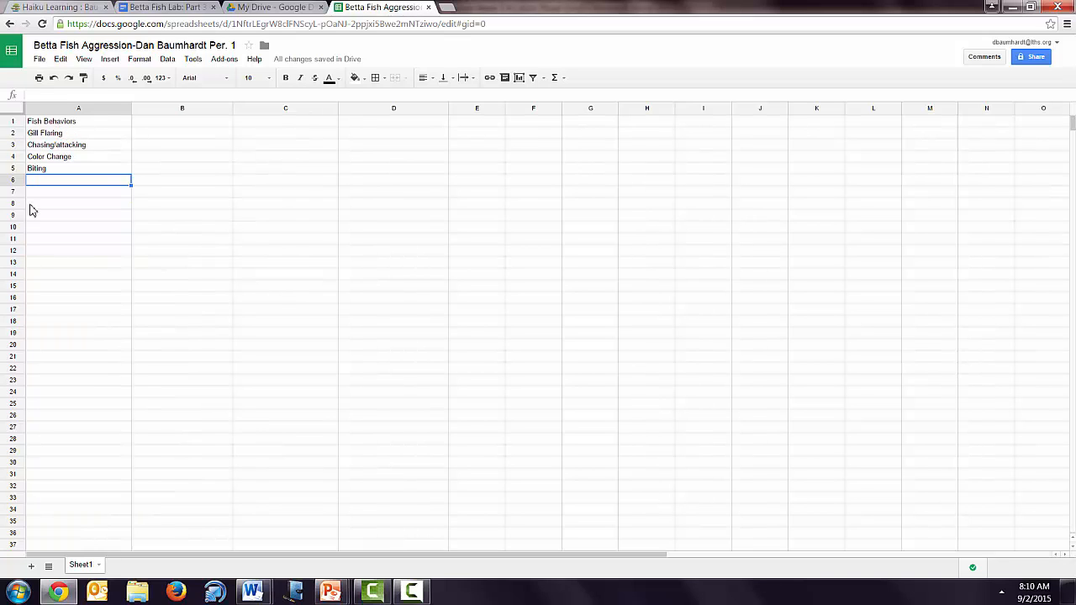
{"action": "type", "text": "Fin"}
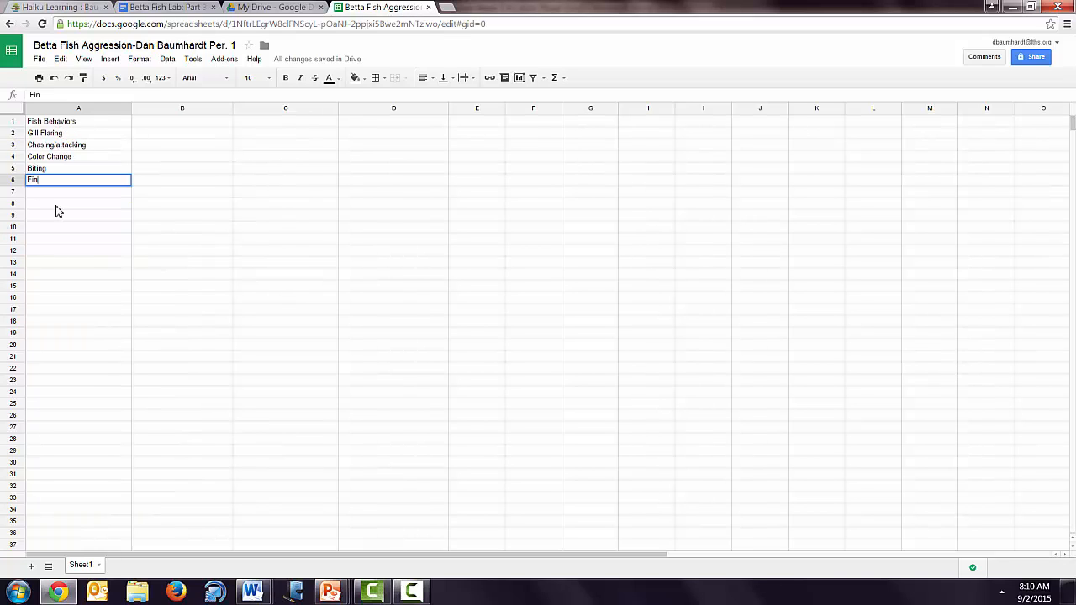
{"action": "type", "text": " flaring"}
Type the headers 'Control- same size', 'smaller' and 'larger' into B1, C1 and D1
{"action": "left_click", "coordinate": [175, 126]}
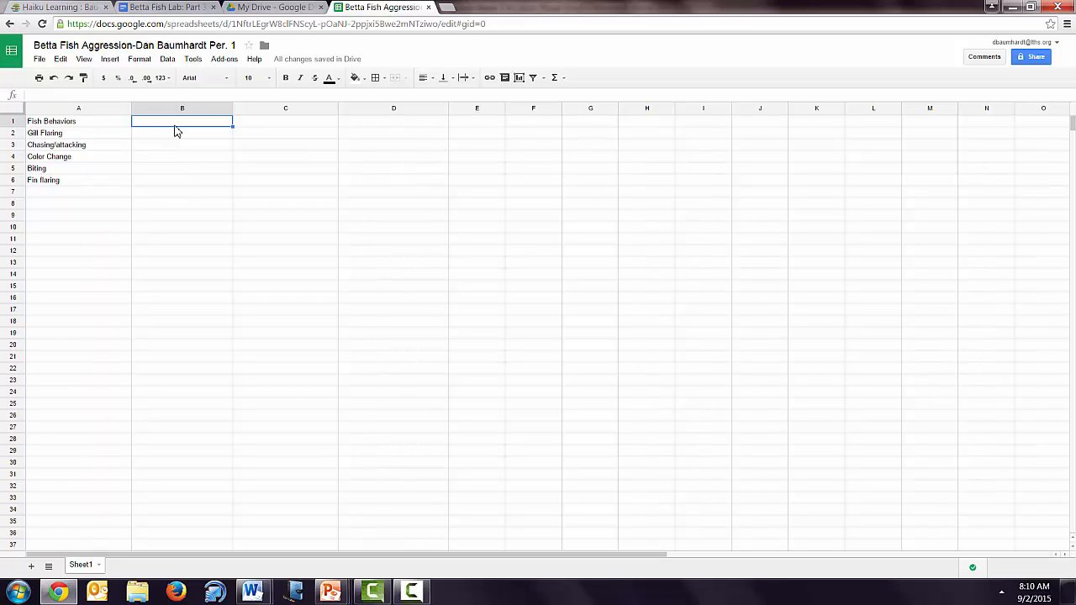
{"action": "type", "text": "Control-"}
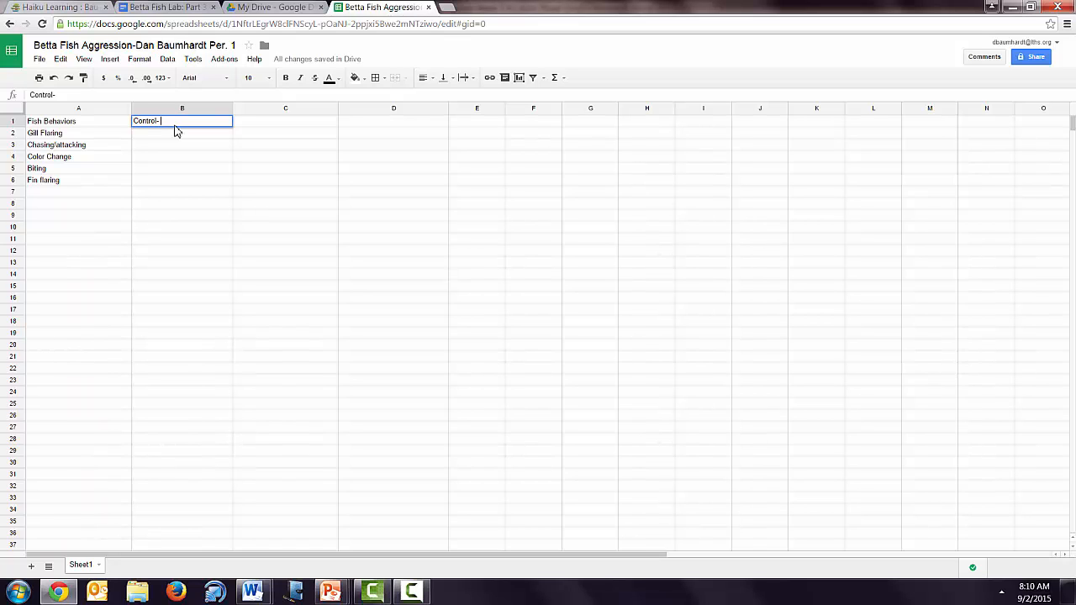
{"action": "type", "text": "me size"}
{"action": "left_click", "coordinate": [274, 128]}
{"action": "type", "text": "sa"}
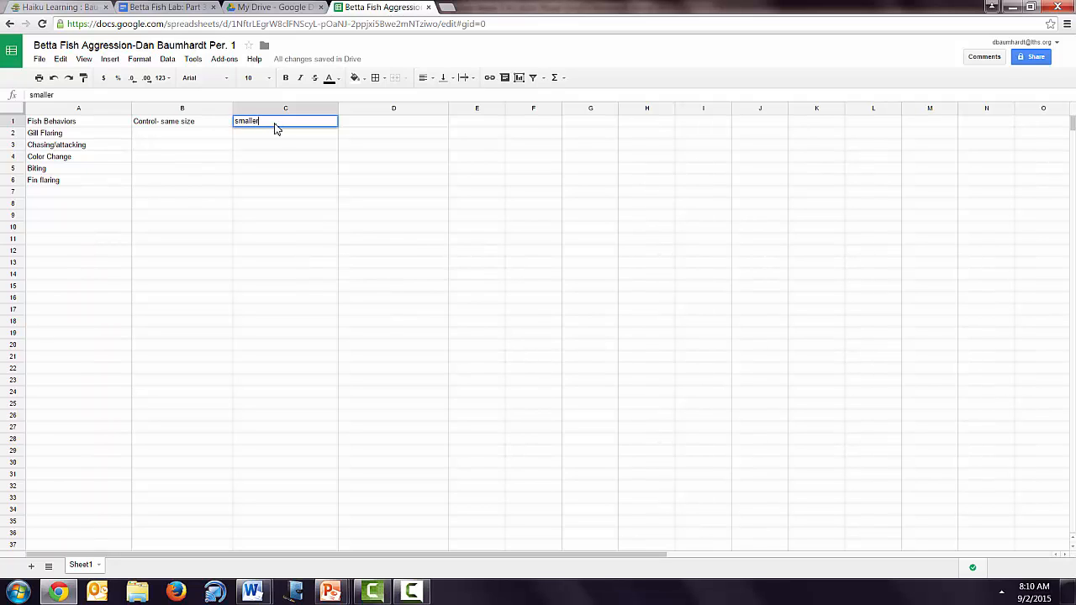
{"action": "type", "text": "aller size"}
{"action": "left_click", "coordinate": [366, 126]}
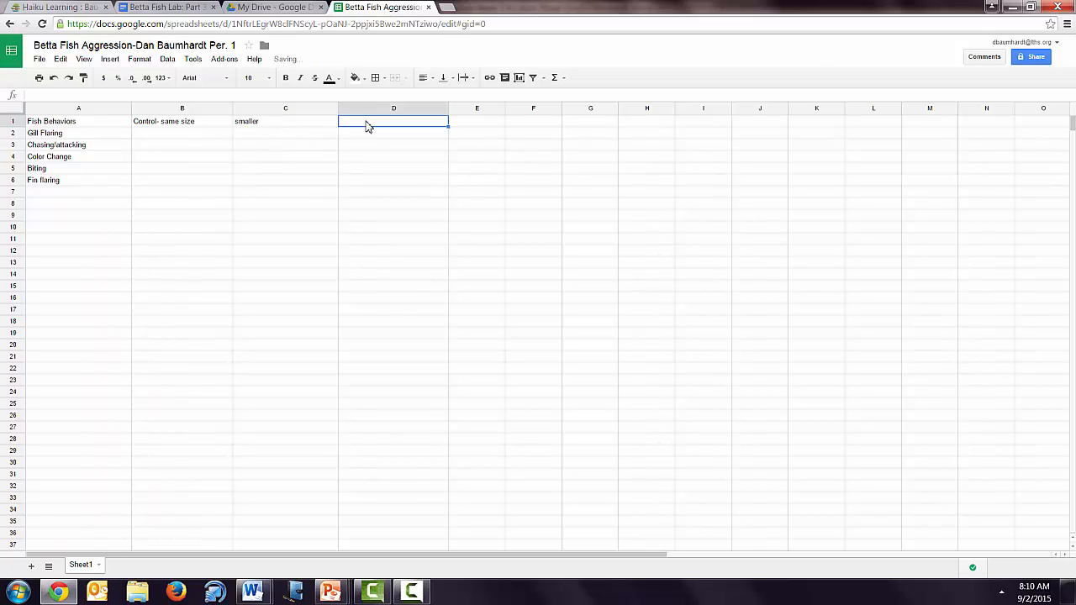
{"action": "type", "text": "larger"}
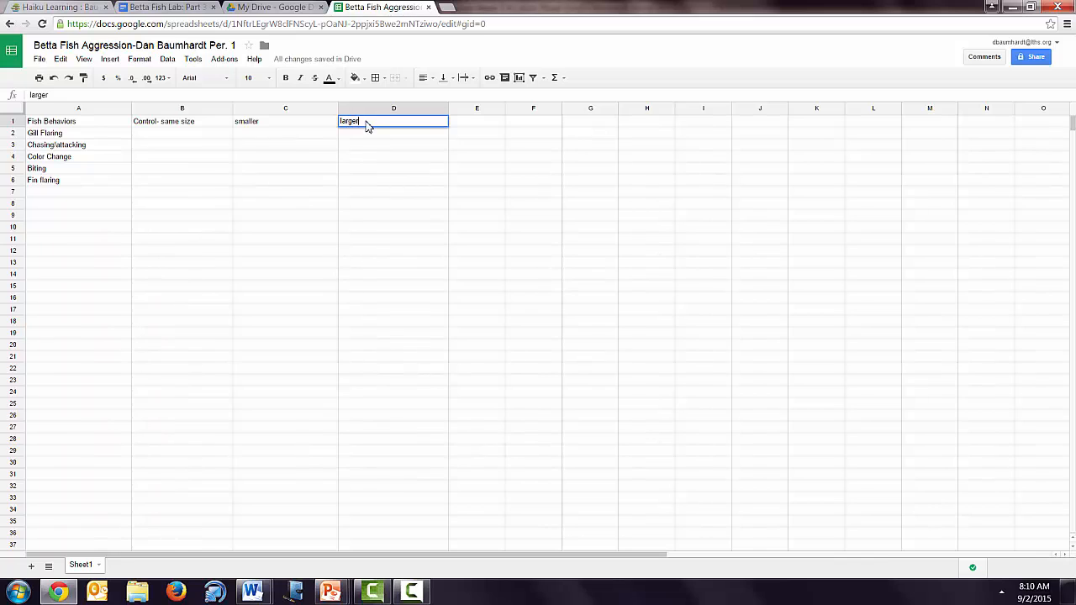
{"action": "left_click", "coordinate": [199, 137]}
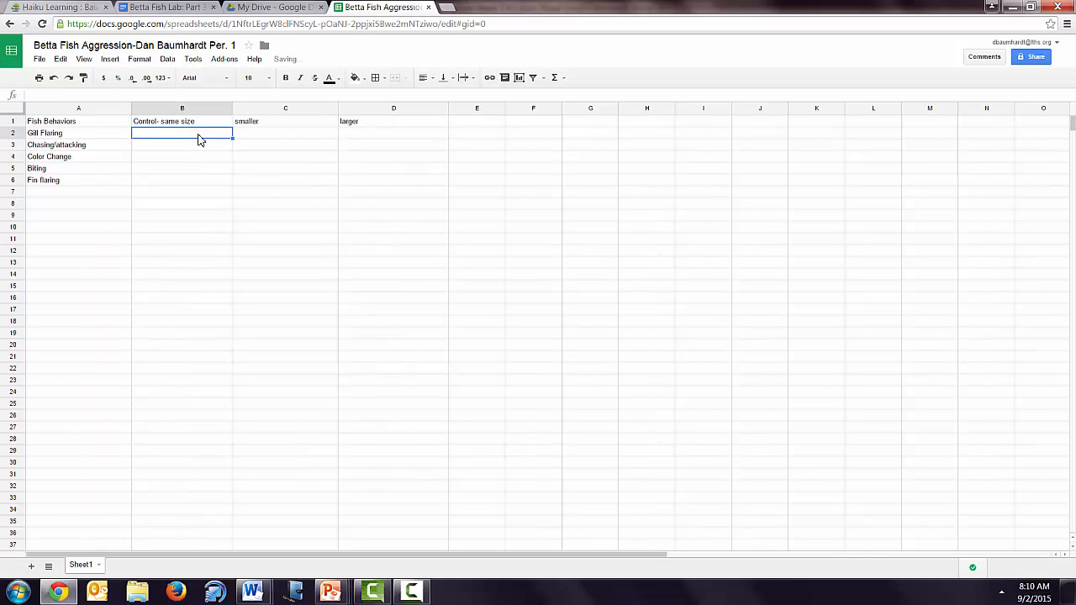
Enter the control counts 3, 4, 5, 7, 2 in B2:B6
{"action": "type", "text": "3"}
{"action": "key", "text": "Return"}
{"action": "type", "text": "4"}
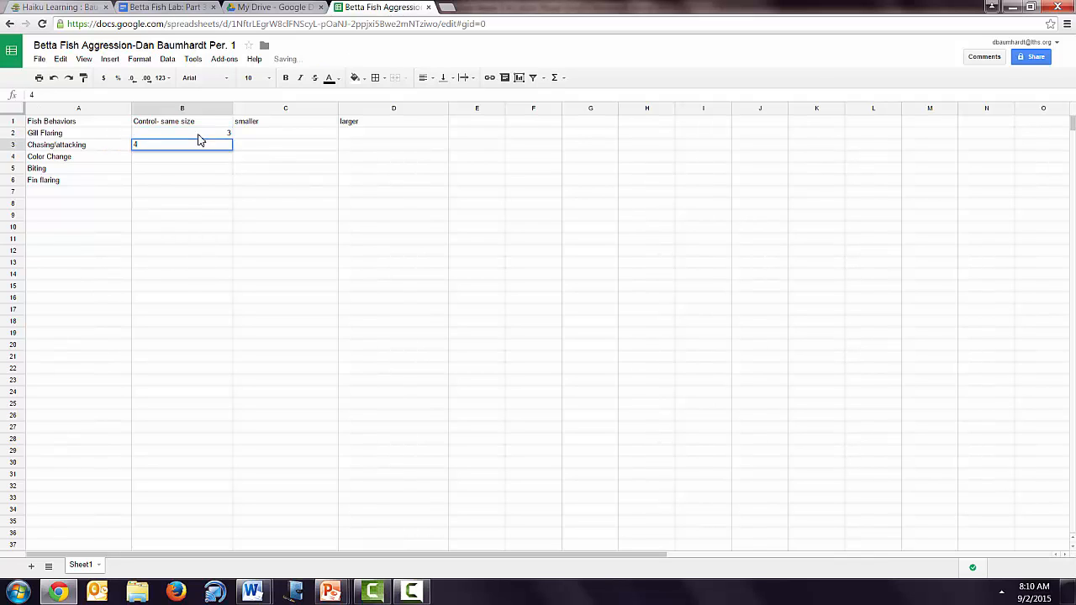
{"action": "key", "text": "Return"}
{"action": "type", "text": "5"}
{"action": "key", "text": "Return"}
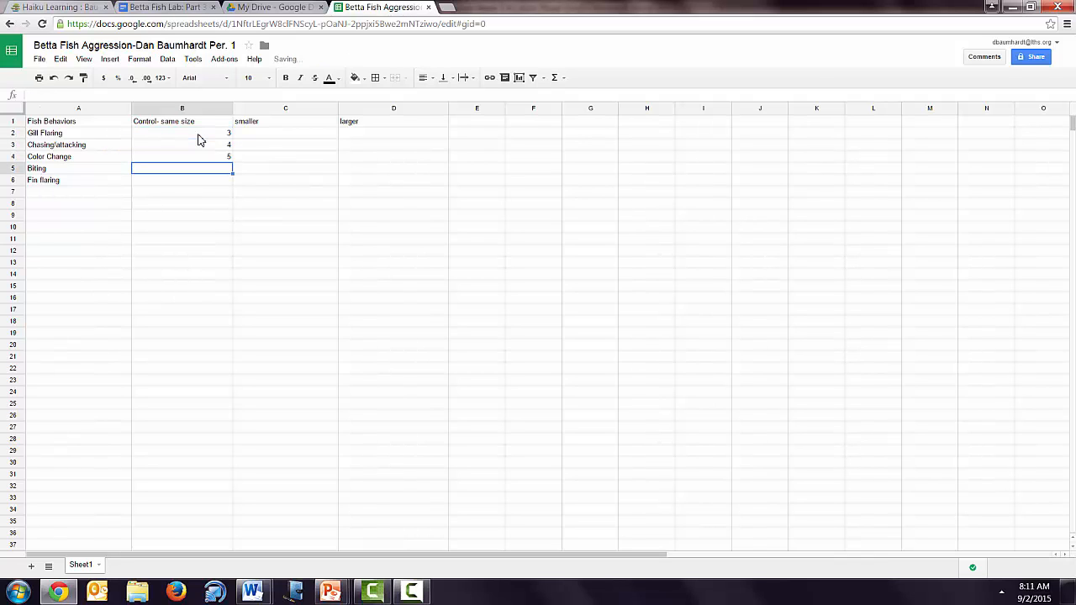
{"action": "type", "text": "7"}
{"action": "key", "text": "Return"}
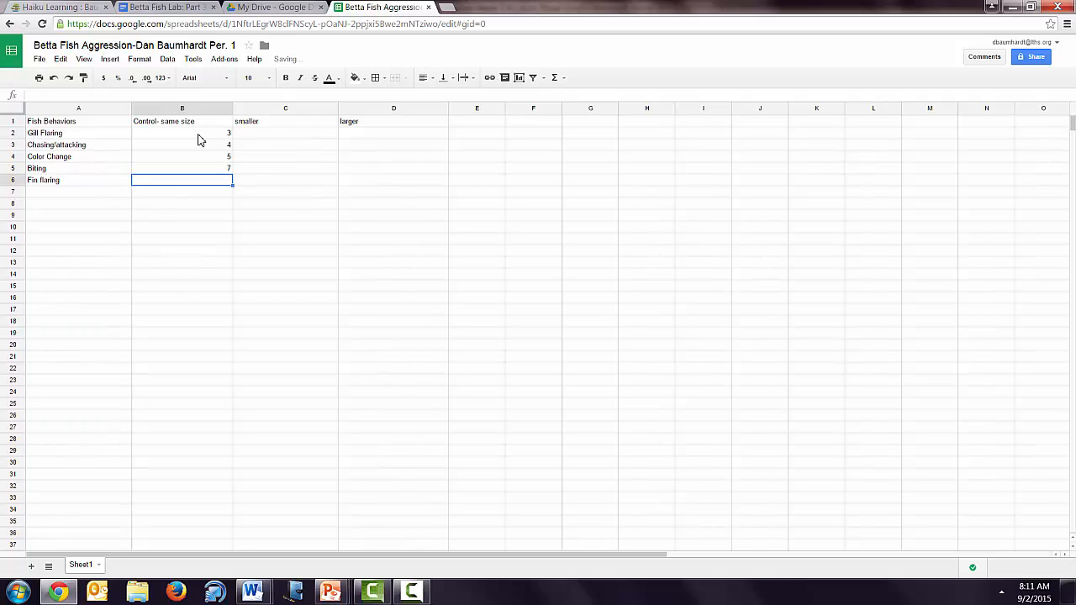
{"action": "type", "text": "2"}
{"action": "key", "text": "Up"}
Enter the smaller-fish counts 3, 6, 1, 1, 1 in C2:C6
{"action": "key", "text": "Right"}
{"action": "key", "text": "Up"}
{"action": "key", "text": "Up"}
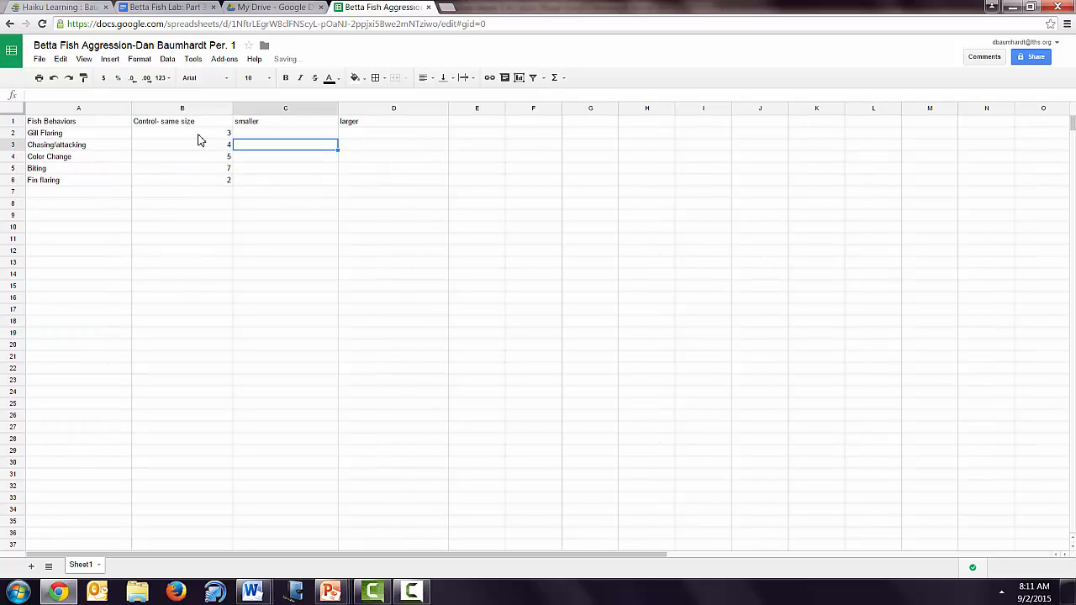
{"action": "key", "text": "Up"}
{"action": "type", "text": "3"}
{"action": "key", "text": "Return"}
{"action": "type", "text": "6"}
{"action": "key", "text": "Return"}
{"action": "type", "text": "1"}
{"action": "key", "text": "Return"}
{"action": "type", "text": "1"}
{"action": "key", "text": "Return"}
{"action": "type", "text": "1"}
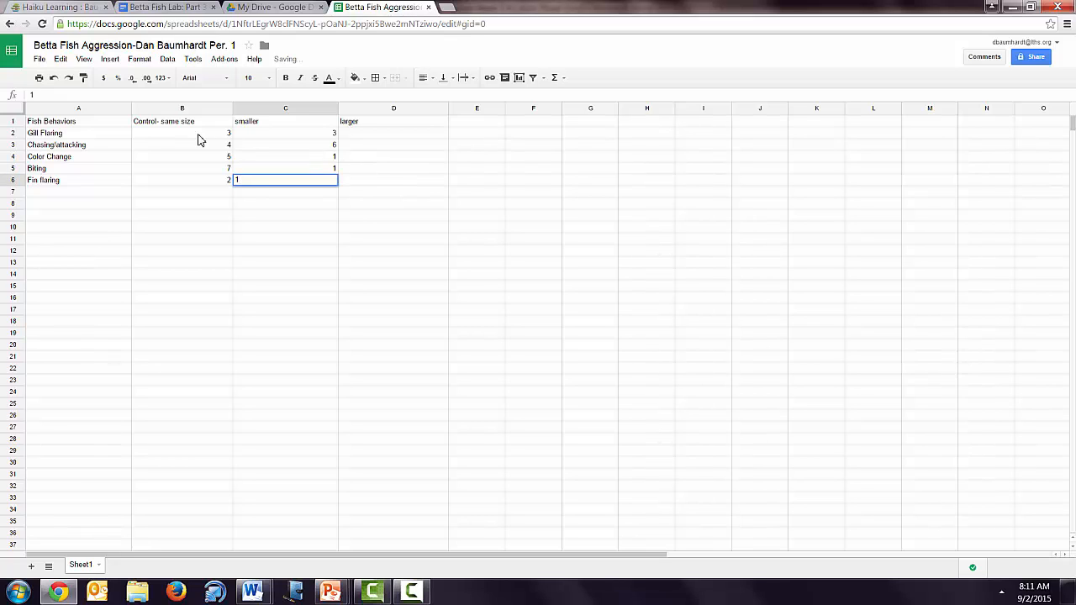
{"action": "key", "text": "Up"}
Enter the larger-fish counts 8, 9, 10, 12, 13 in D2:D6
{"action": "key", "text": "Right"}
{"action": "key", "text": "Up"}
{"action": "key", "text": "Up"}
{"action": "key", "text": "Up"}
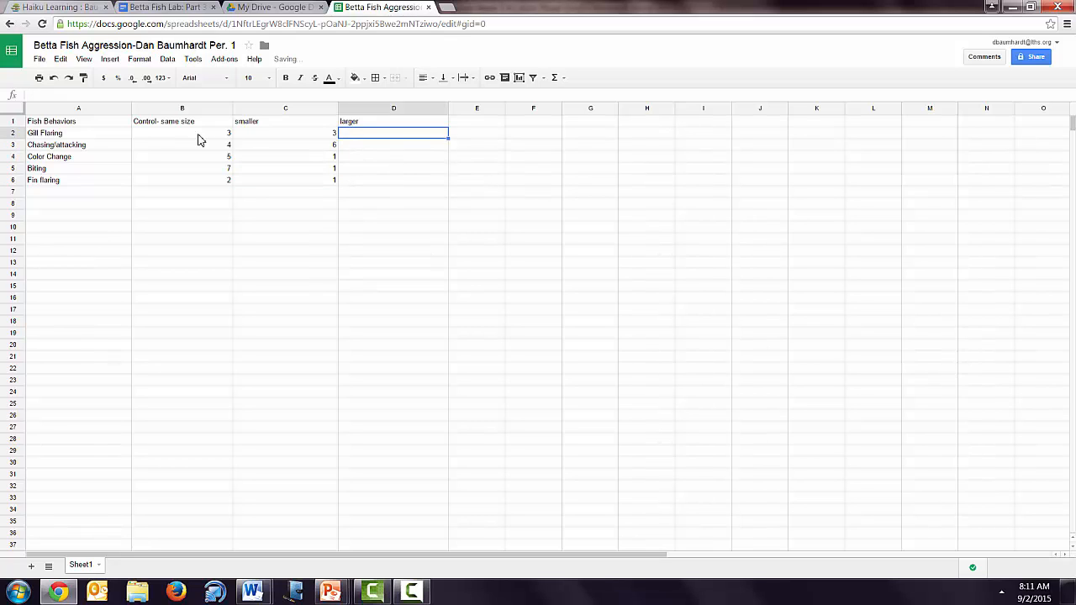
{"action": "type", "text": "8"}
{"action": "key", "text": "Return"}
{"action": "type", "text": "9"}
{"action": "key", "text": "Return"}
{"action": "type", "text": "1"}
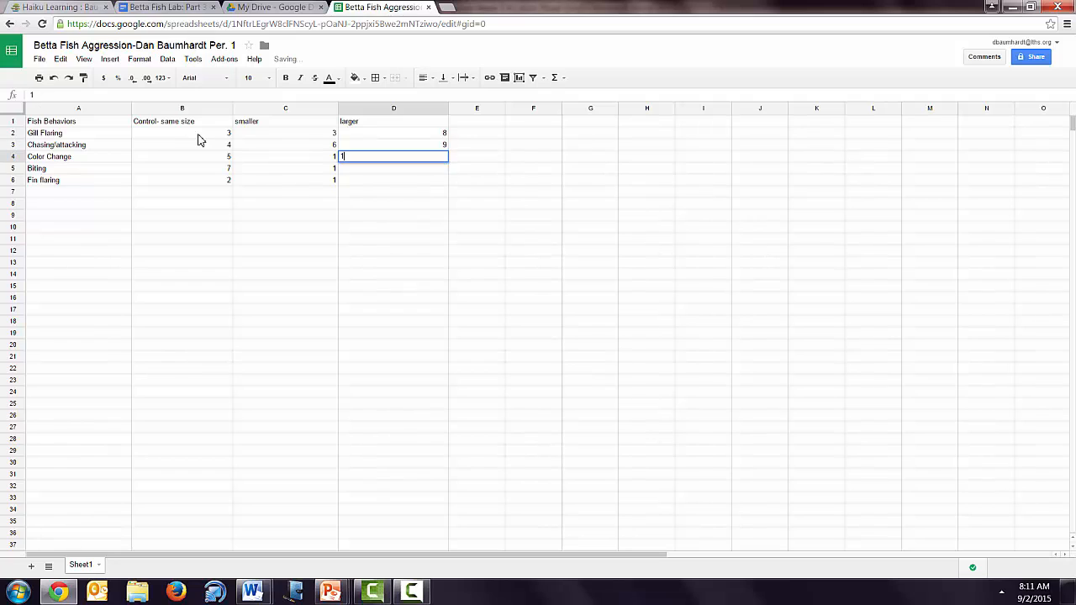
{"action": "type", "text": "0"}
{"action": "key", "text": "Return"}
{"action": "type", "text": "12"}
{"action": "key", "text": "Return"}
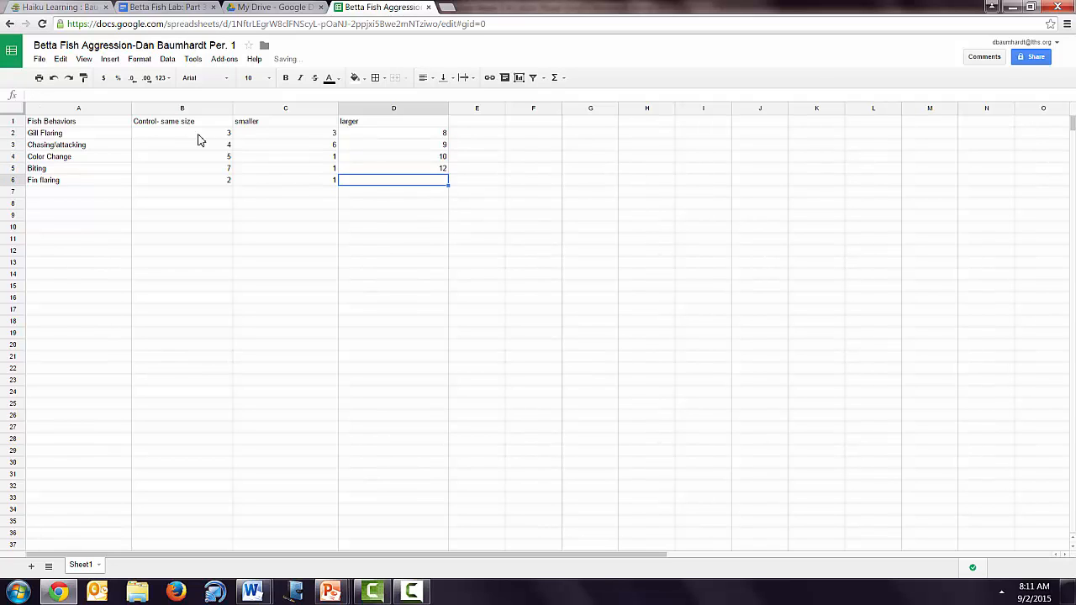
{"action": "type", "text": "13"}
{"action": "key", "text": "Return"}
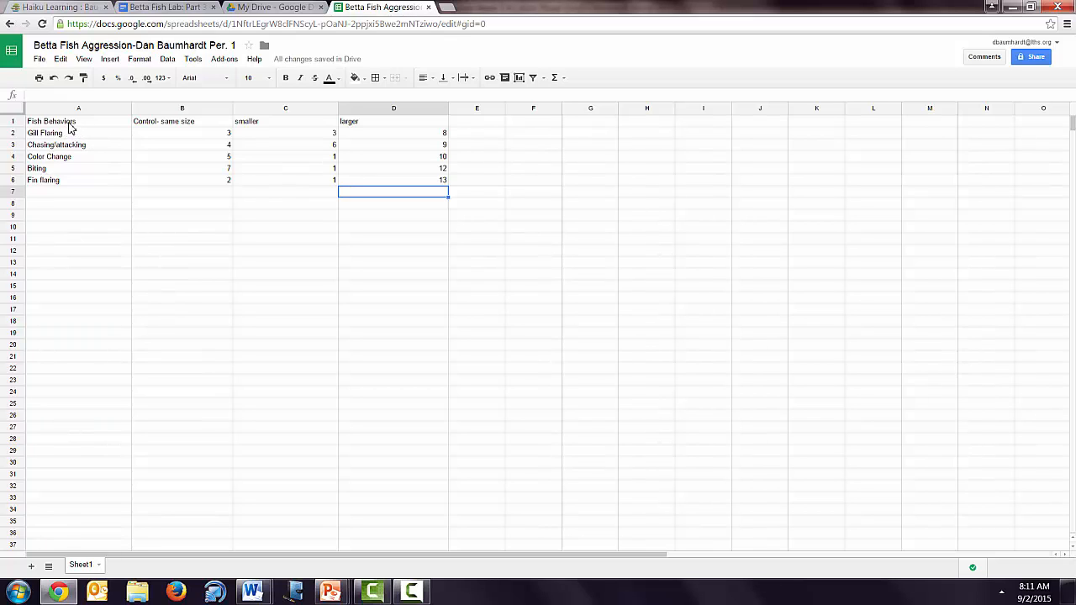
Insert a column chart of the A1:D6 table comparing control, smaller and larger counts
{"action": "left_click_drag", "start_coordinate": [71, 123], "coordinate": [431, 183]}
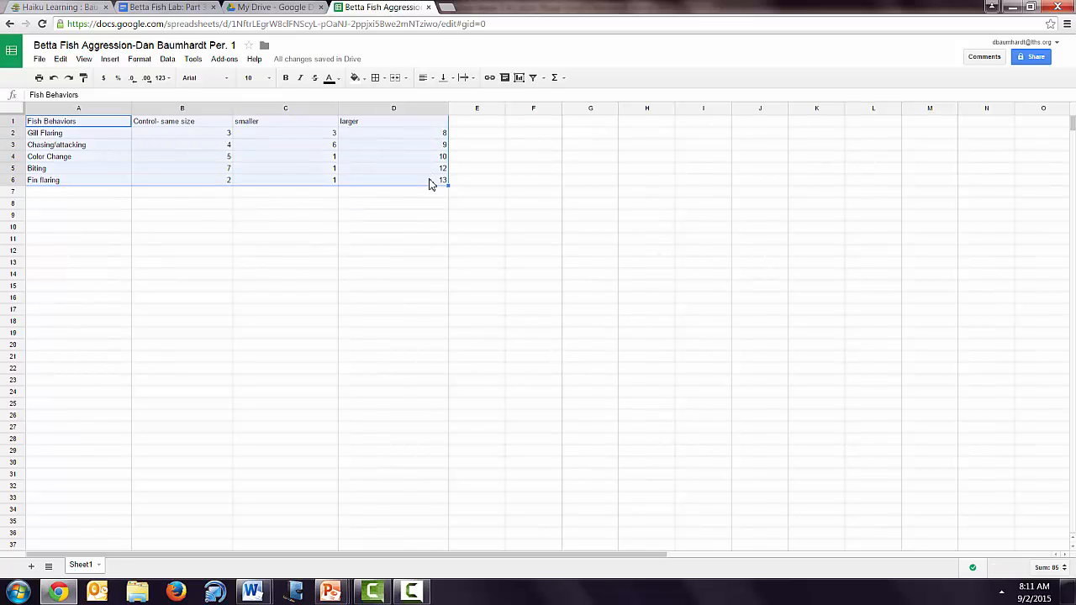
{"action": "left_click", "coordinate": [519, 78]}
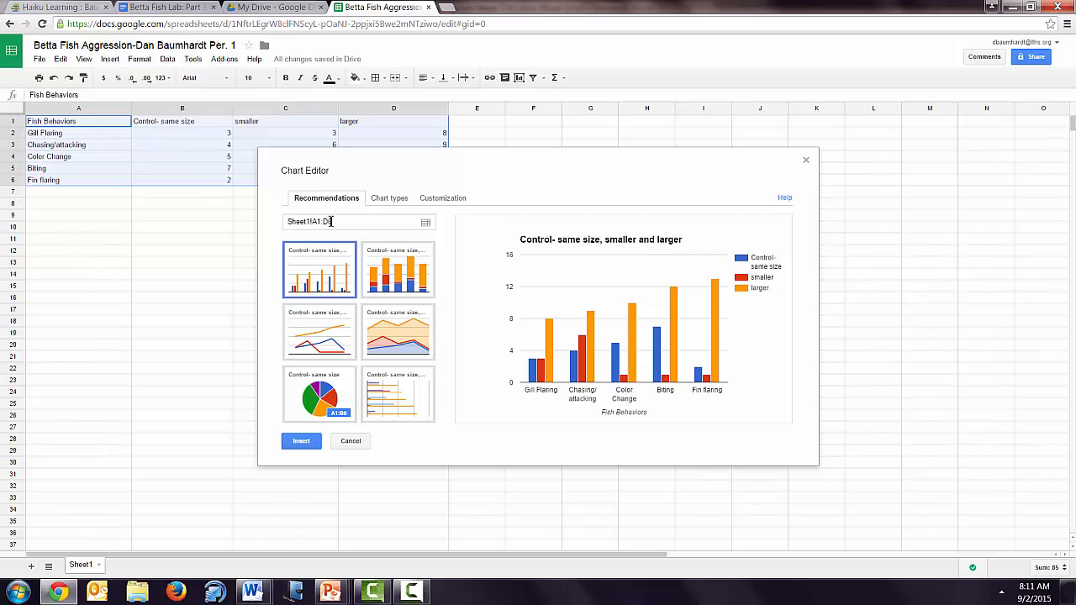
{"action": "mouse_move", "coordinate": [586, 357]}
{"action": "left_click", "coordinate": [394, 202]}
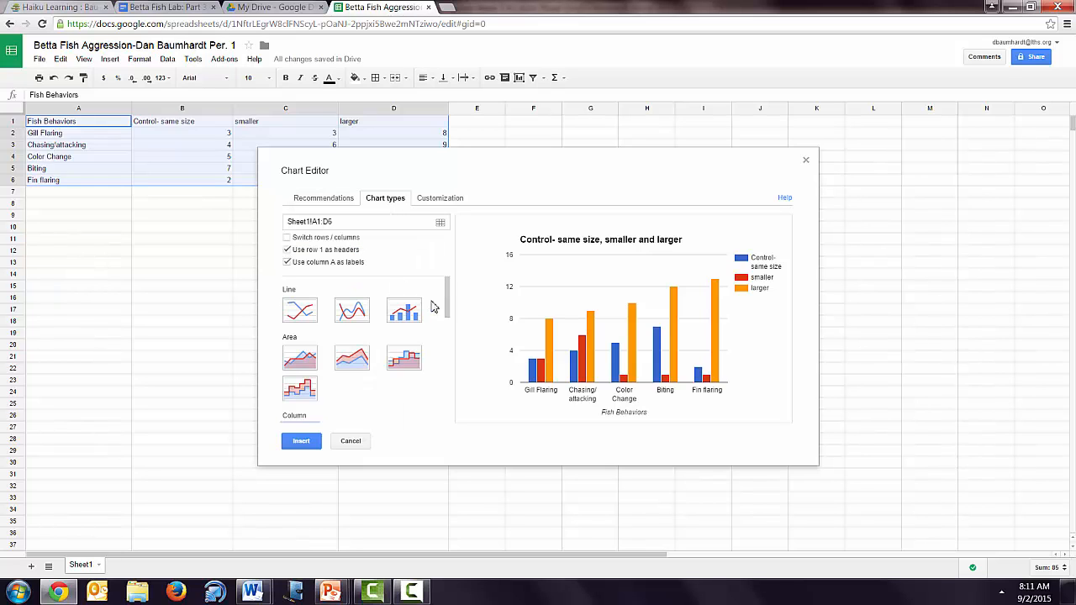
{"action": "scroll", "coordinate": [443, 293], "scroll_direction": "down", "scroll_amount": 2}
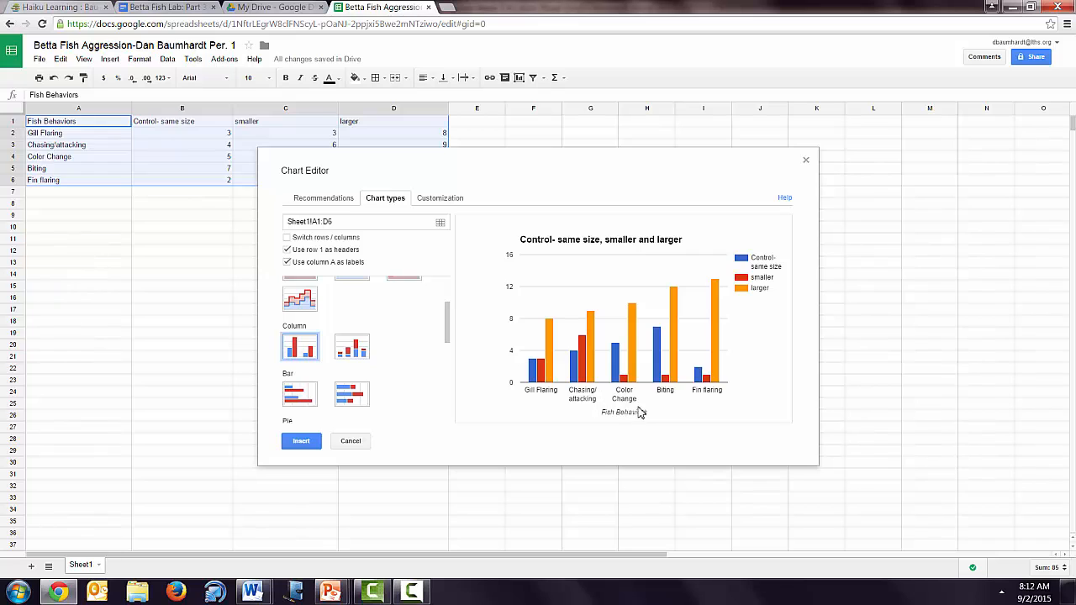
{"action": "mouse_move", "coordinate": [677, 372]}
{"action": "left_click", "coordinate": [302, 443]}
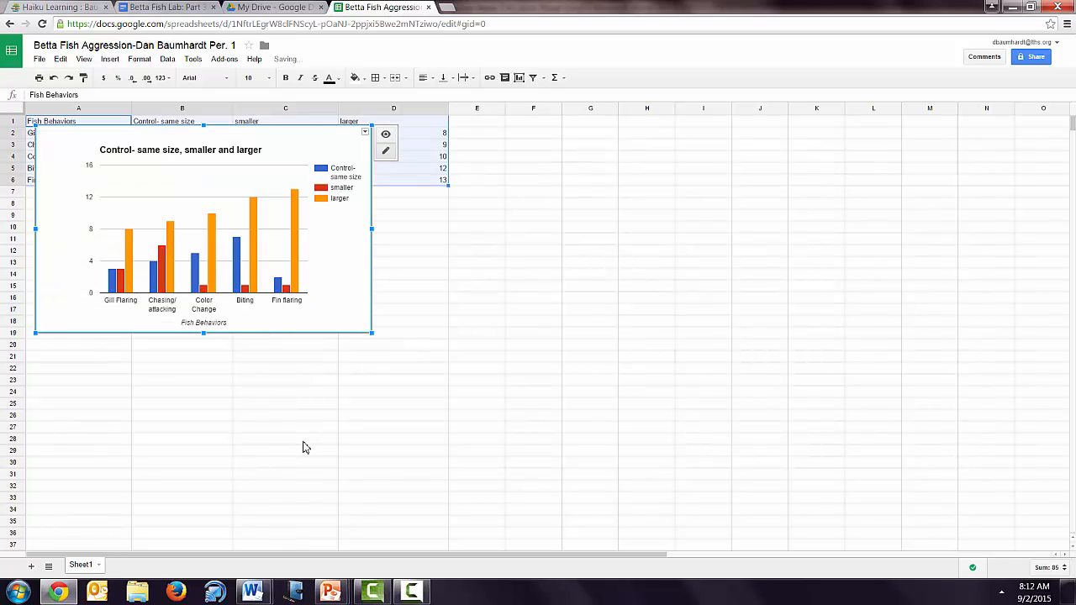
Move the chart beside the table and open its Advanced edit customization settings
{"action": "left_click_drag", "start_coordinate": [309, 137], "coordinate": [600, 238]}
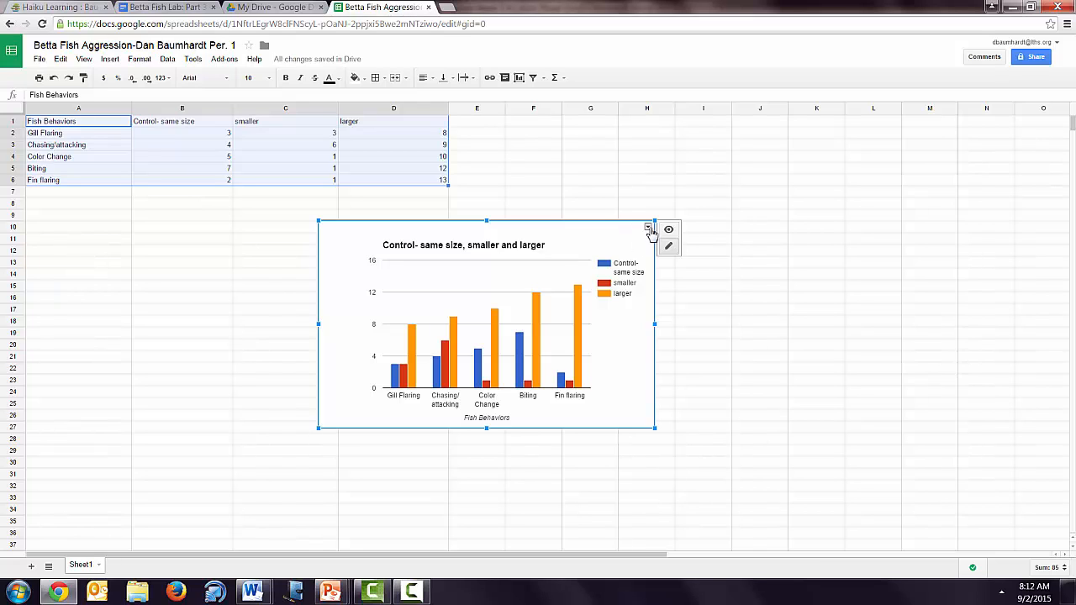
{"action": "left_click", "coordinate": [649, 229]}
{"action": "left_click", "coordinate": [681, 274]}
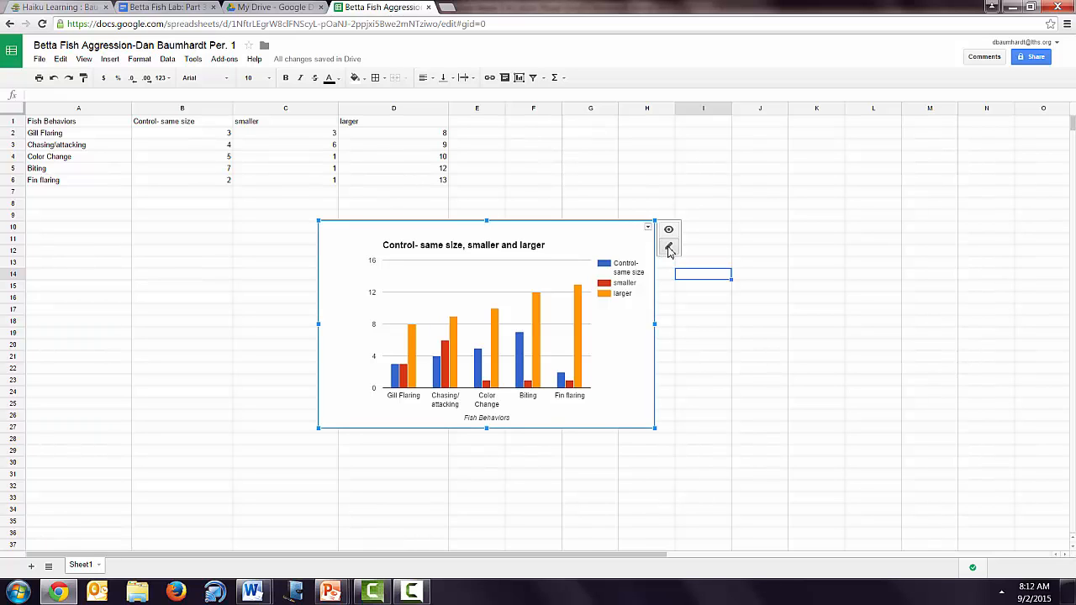
{"action": "left_click", "coordinate": [630, 250]}
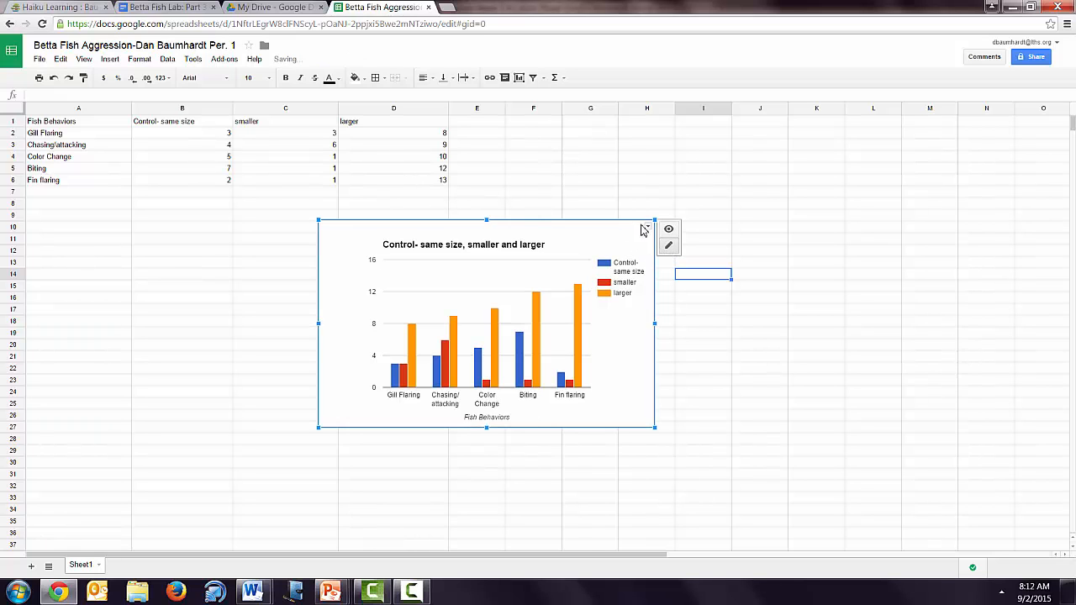
{"action": "left_click", "coordinate": [647, 227]}
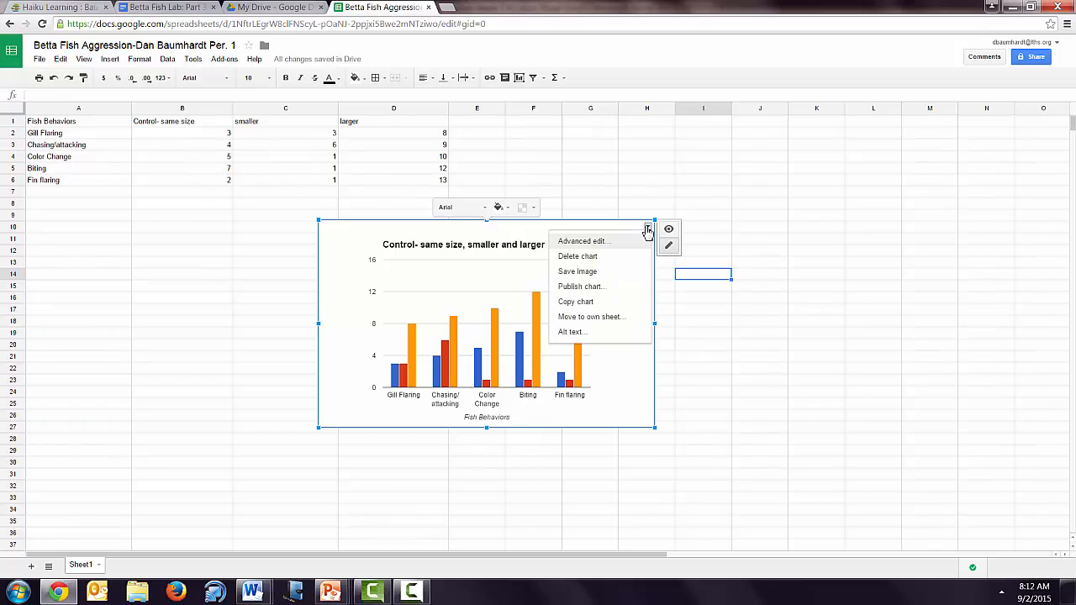
{"action": "left_click", "coordinate": [599, 242]}
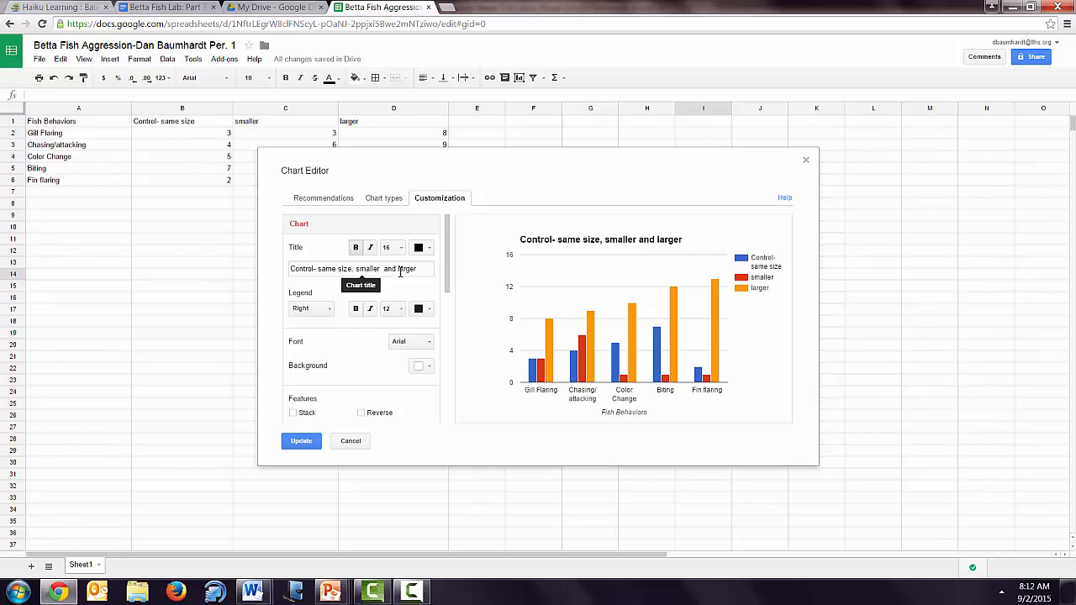
Retitle the chart 'Betta Fish Aggression in Response to Size'
{"action": "left_click_drag", "start_coordinate": [422, 272], "coordinate": [277, 269]}
{"action": "key", "text": "BackSpace"}
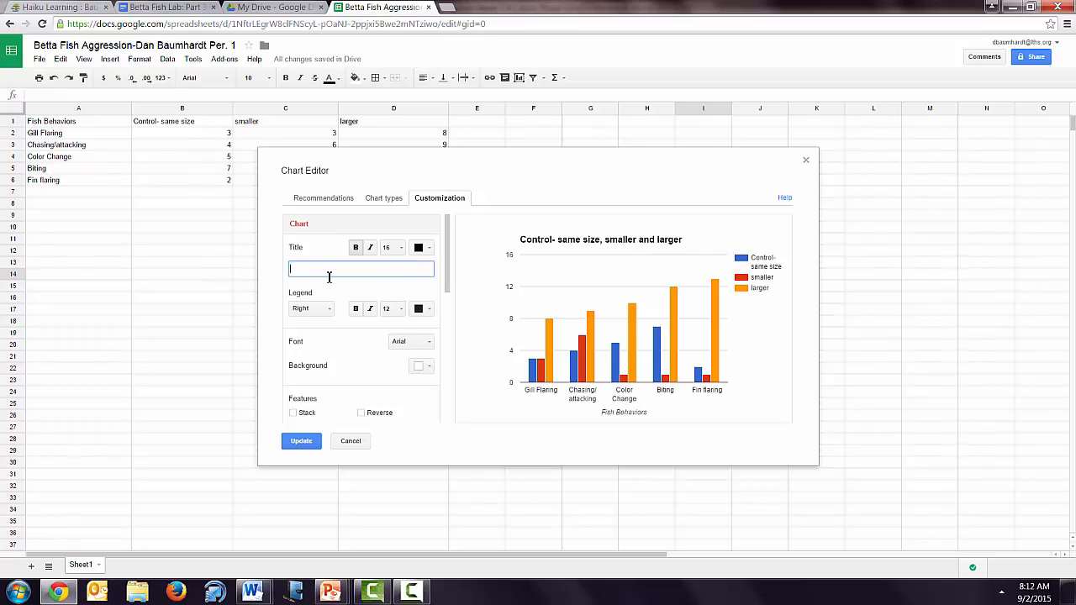
{"action": "type", "text": "B"}
{"action": "key", "text": "BackSpace"}
{"action": "key", "text": "BackSpace"}
{"action": "key", "text": "BackSpace"}
{"action": "type", "text": "in Response to Size"}
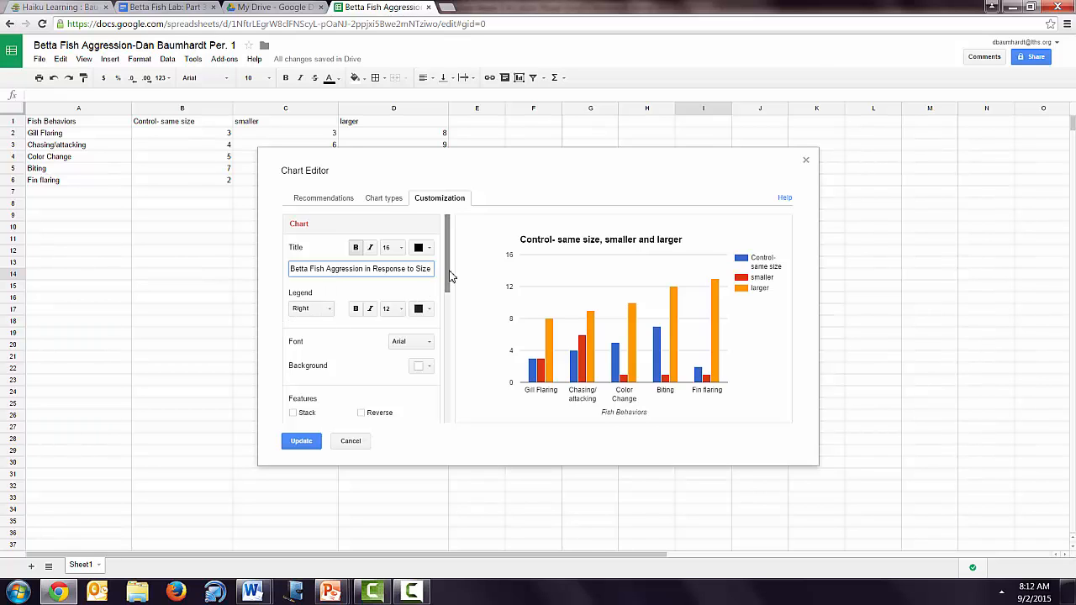
{"action": "left_click_drag", "start_coordinate": [449, 271], "coordinate": [449, 274]}
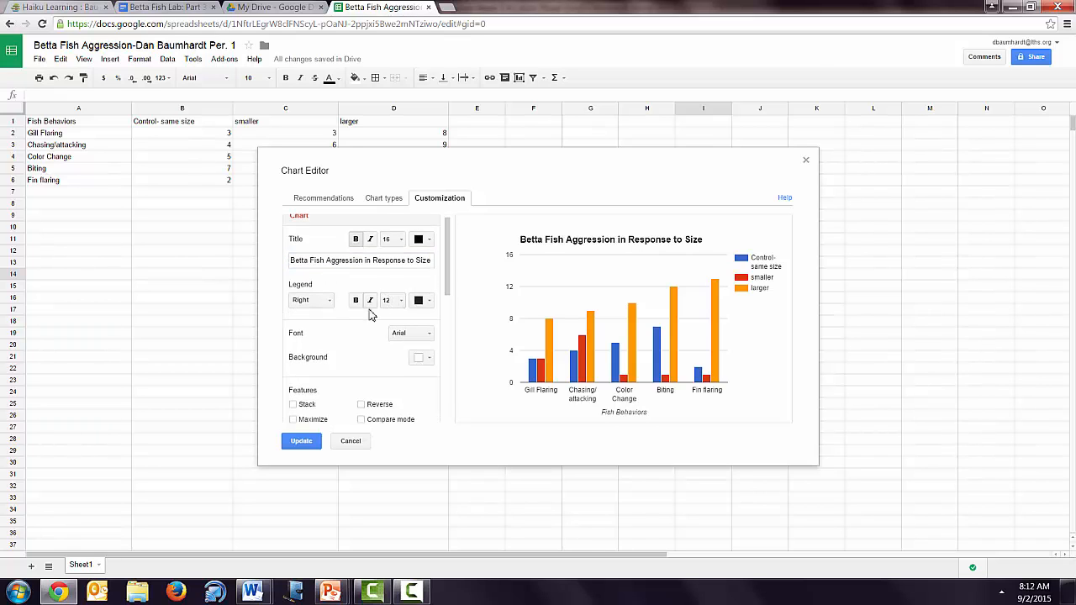
Set the chart background to a light grey colour
{"action": "left_click", "coordinate": [425, 358]}
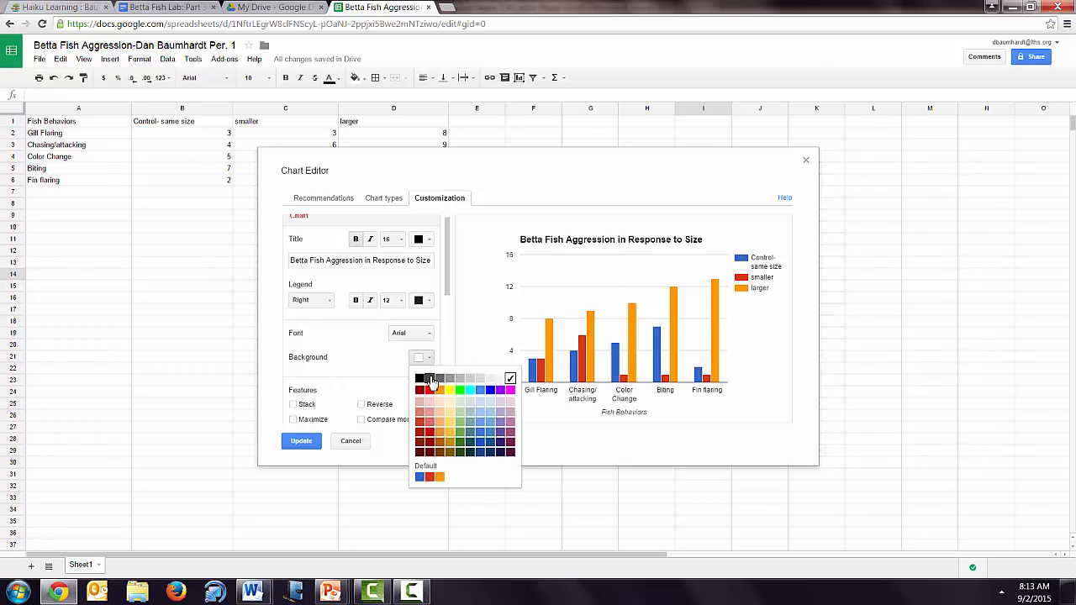
{"action": "left_click", "coordinate": [482, 381]}
{"action": "left_click", "coordinate": [427, 359]}
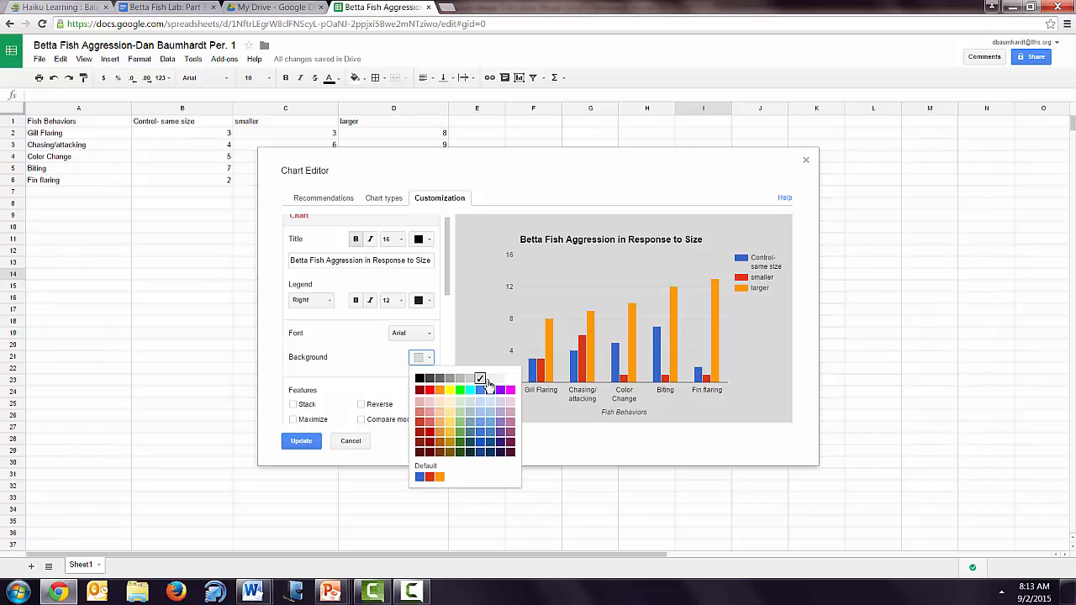
{"action": "left_click", "coordinate": [490, 379]}
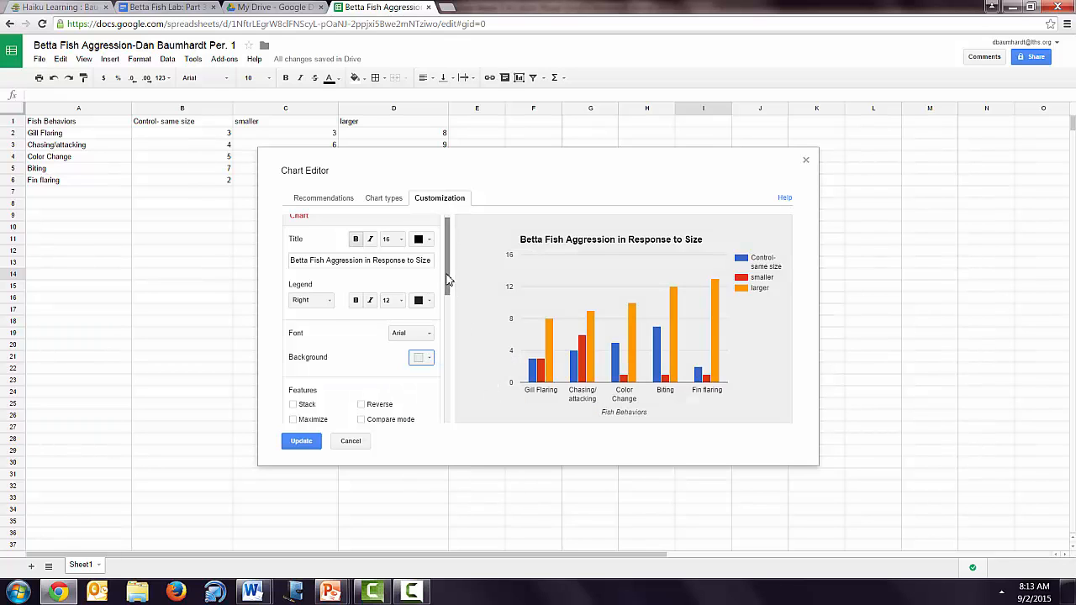
{"action": "left_click_drag", "start_coordinate": [448, 280], "coordinate": [447, 340]}
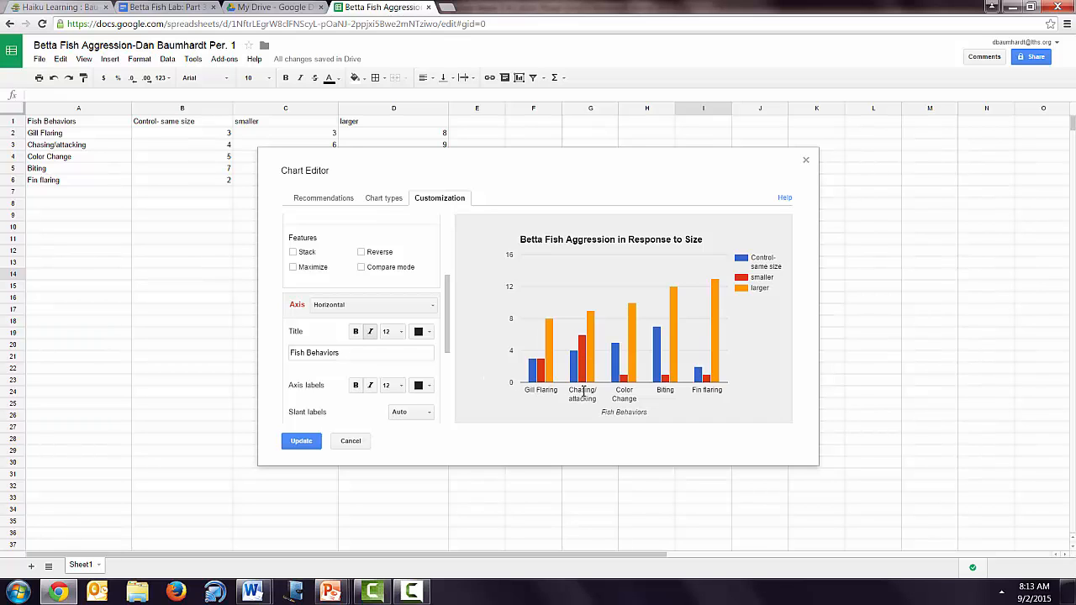
Title the left vertical axis 'Number of times observed' and apply the chart edits with Update
{"action": "left_click", "coordinate": [432, 305]}
{"action": "left_click", "coordinate": [359, 340]}
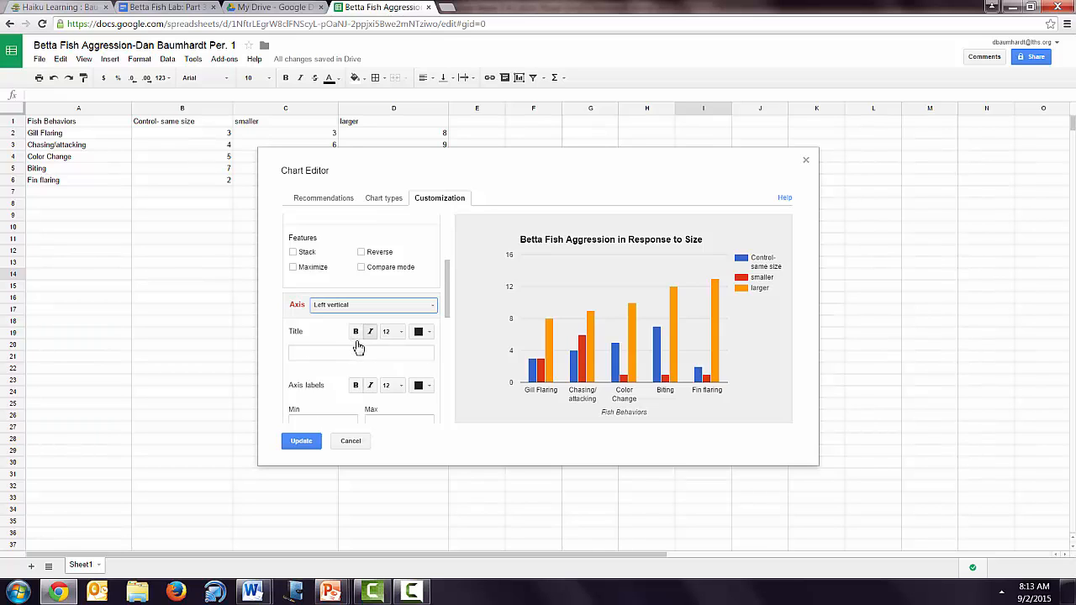
{"action": "left_click", "coordinate": [354, 354]}
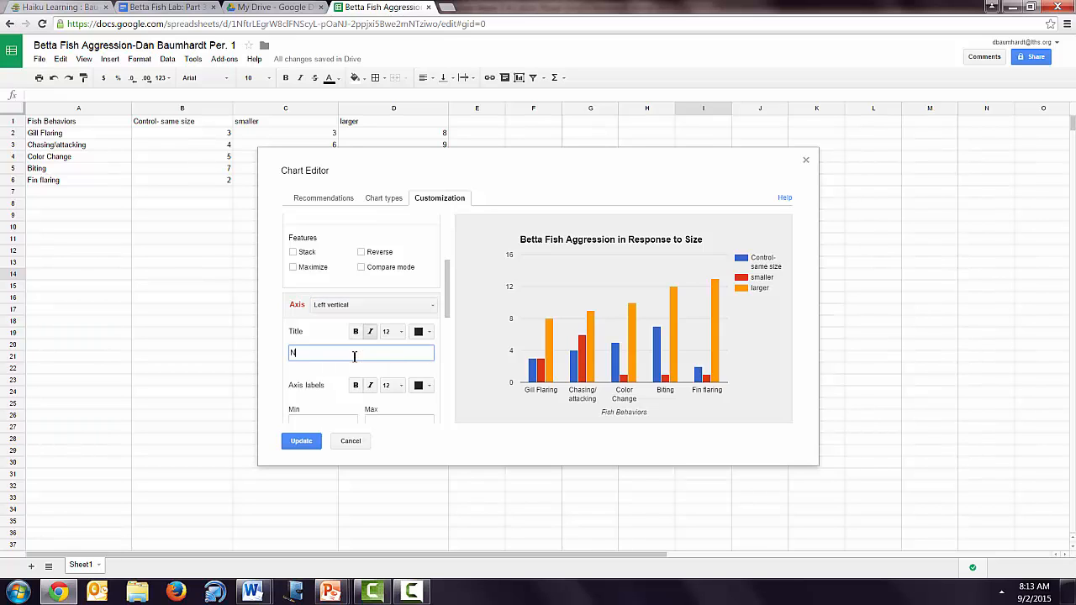
{"action": "type", "text": "Number of"}
{"action": "key", "text": "BackSpace"}
{"action": "key", "text": "BackSpace"}
{"action": "key", "text": "BackSpace"}
{"action": "key", "text": "BackSpace"}
{"action": "key", "text": "BackSpace"}
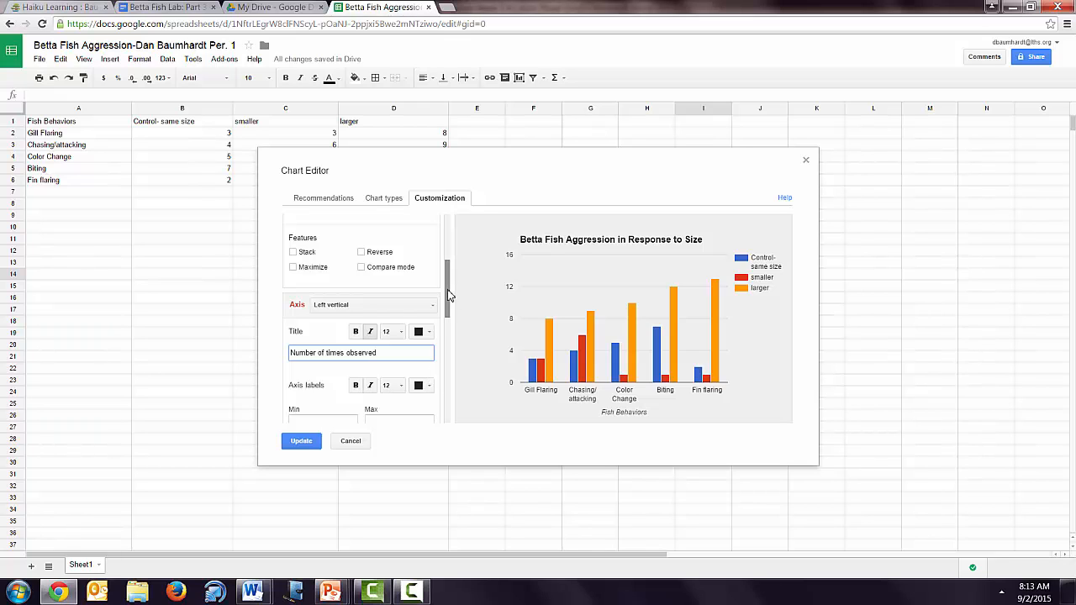
{"action": "left_click_drag", "start_coordinate": [446, 286], "coordinate": [443, 339]}
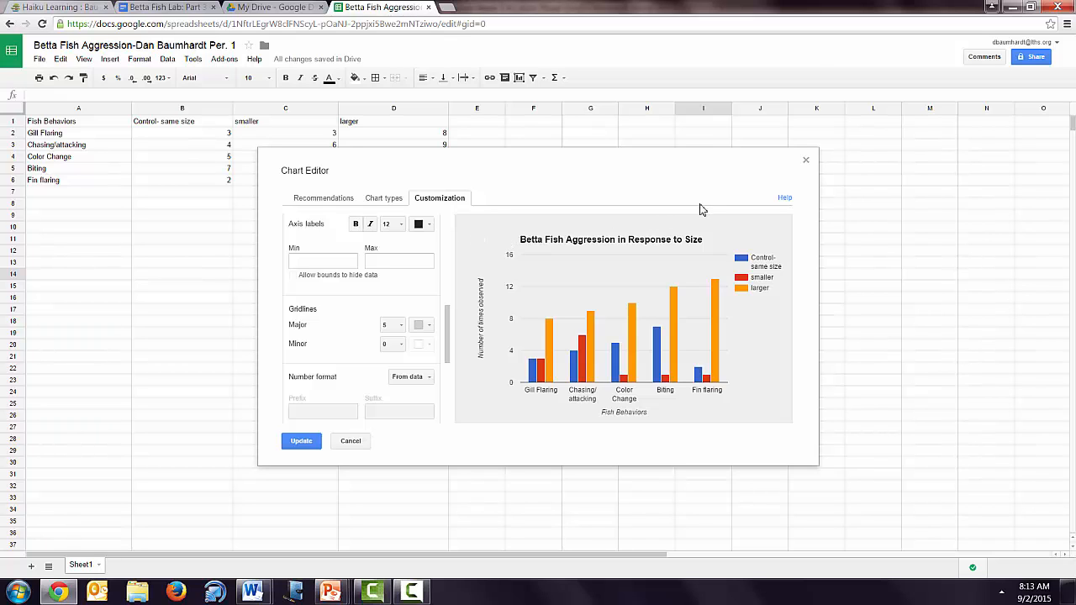
{"action": "left_click", "coordinate": [308, 443]}
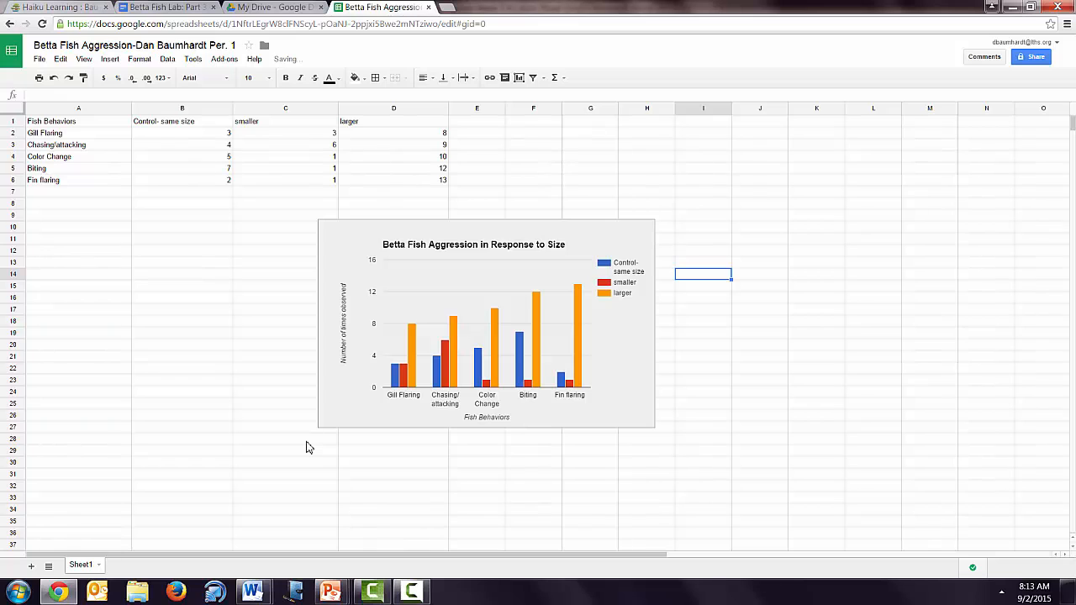
Copy the 'Betta Fish Aggression in Response to Size' chart from its options menu
{"action": "left_click", "coordinate": [648, 242]}
{"action": "left_click", "coordinate": [647, 227]}
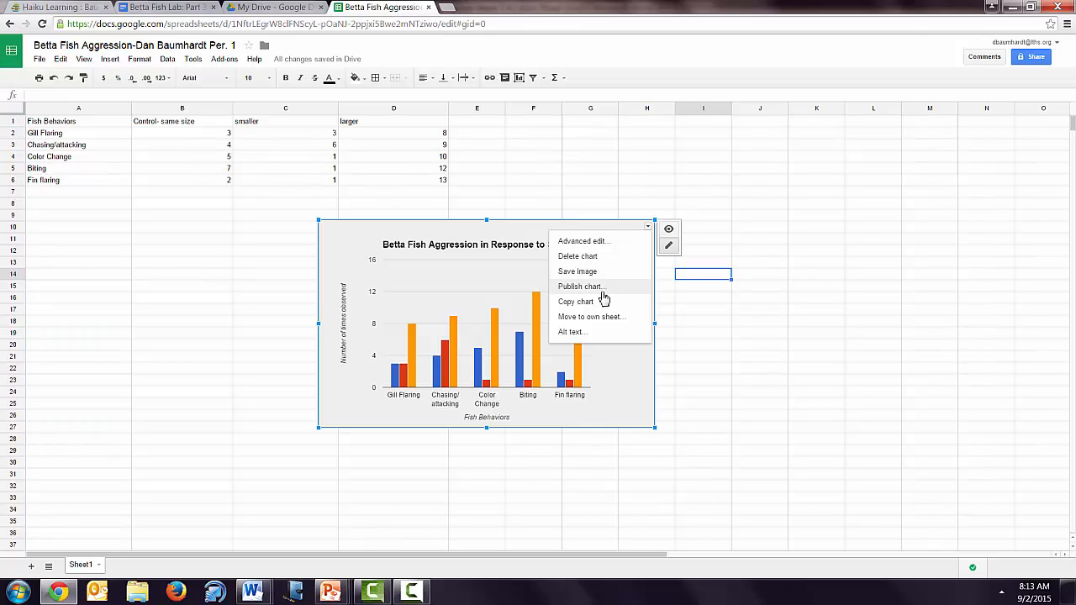
{"action": "left_click", "coordinate": [598, 302]}
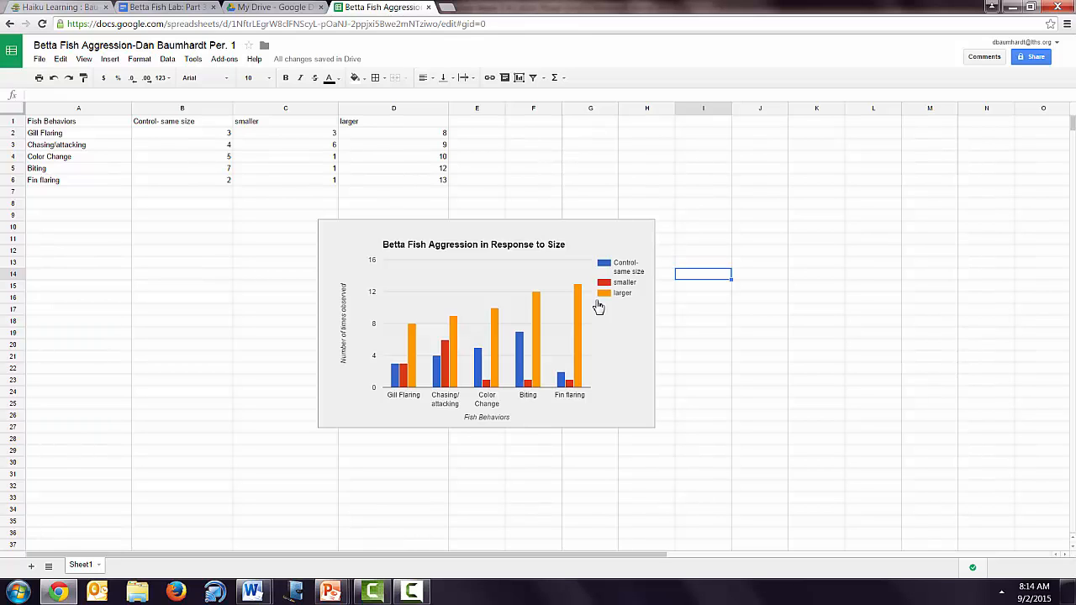
Download the chart as a PNG image, saved as image (7).png
{"action": "left_click", "coordinate": [642, 241]}
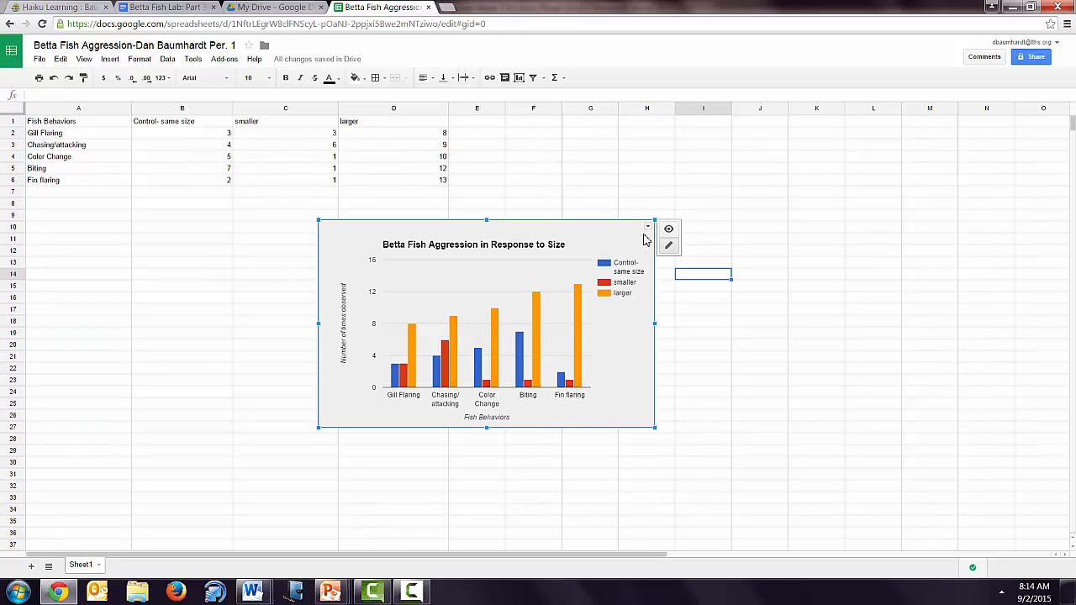
{"action": "left_click", "coordinate": [648, 229]}
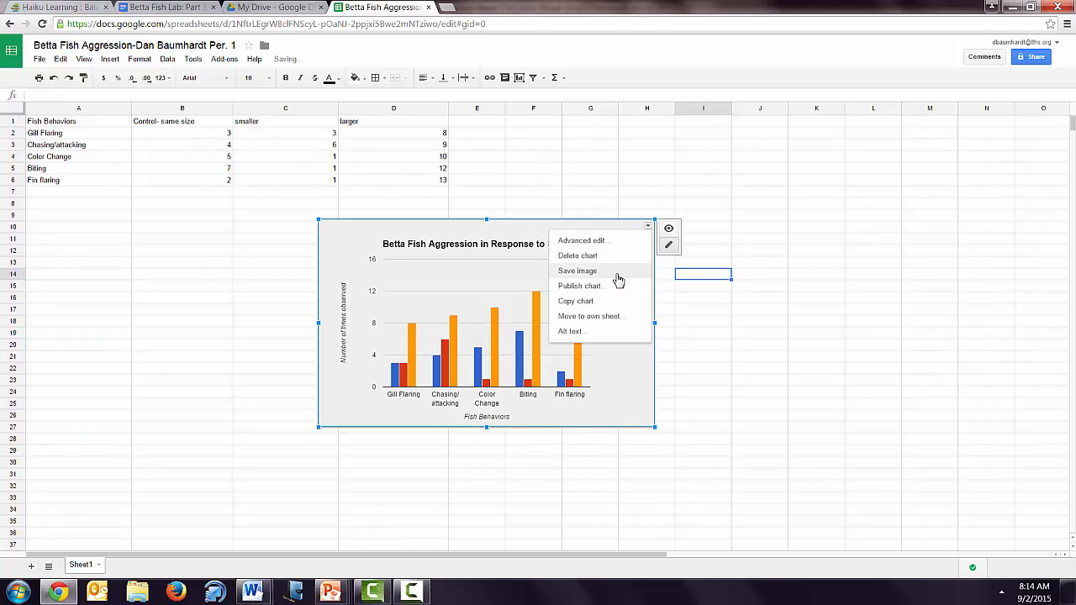
{"action": "left_click", "coordinate": [617, 271]}
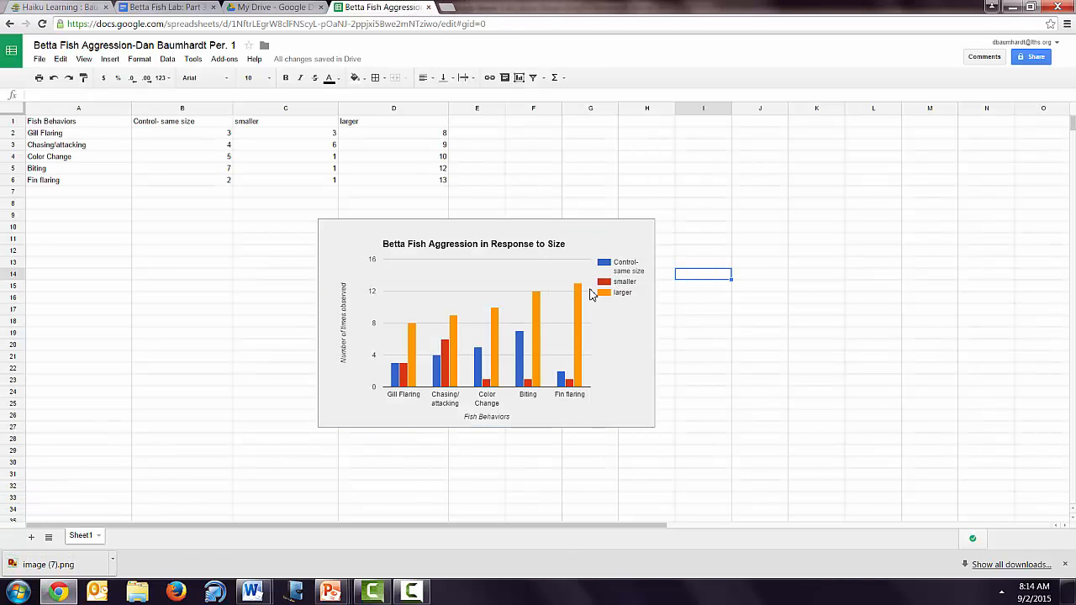